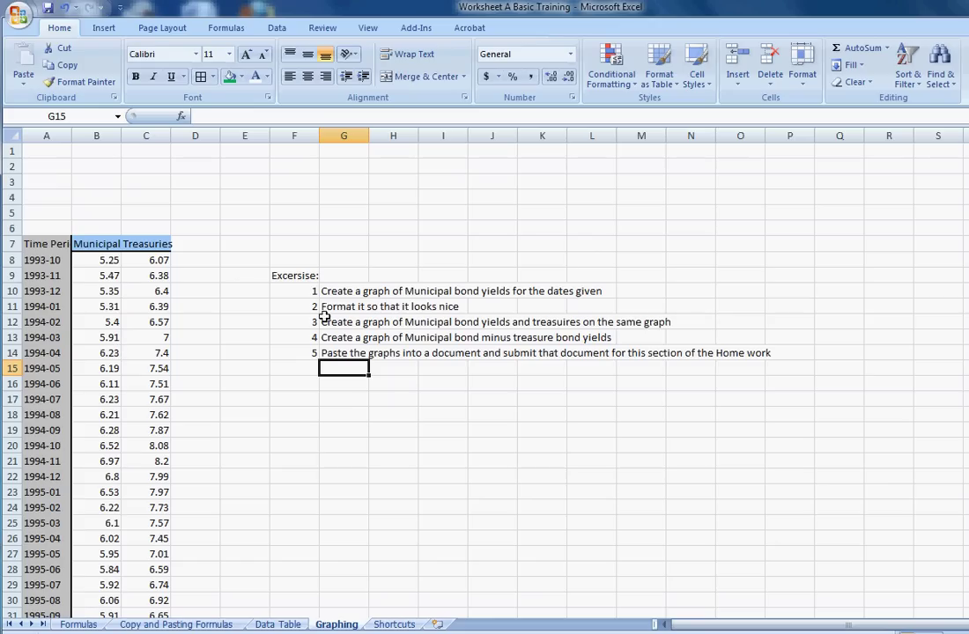
- Select the date and Municipal yield columns from A8 through B215
scroll(322, 316, down, 20)
scroll(485, 378, down, 20)
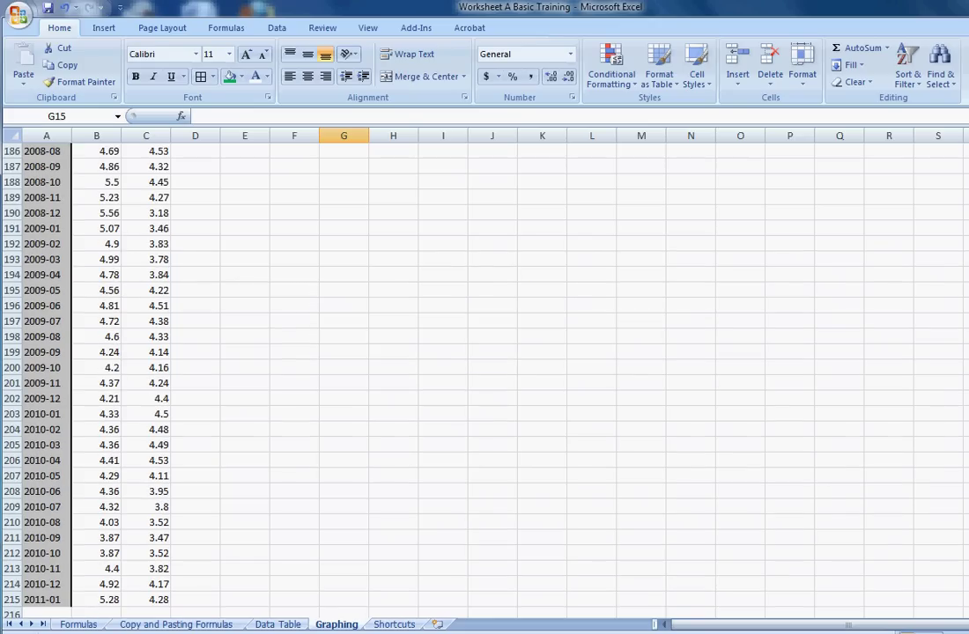
scroll(484, 379, up, 20)
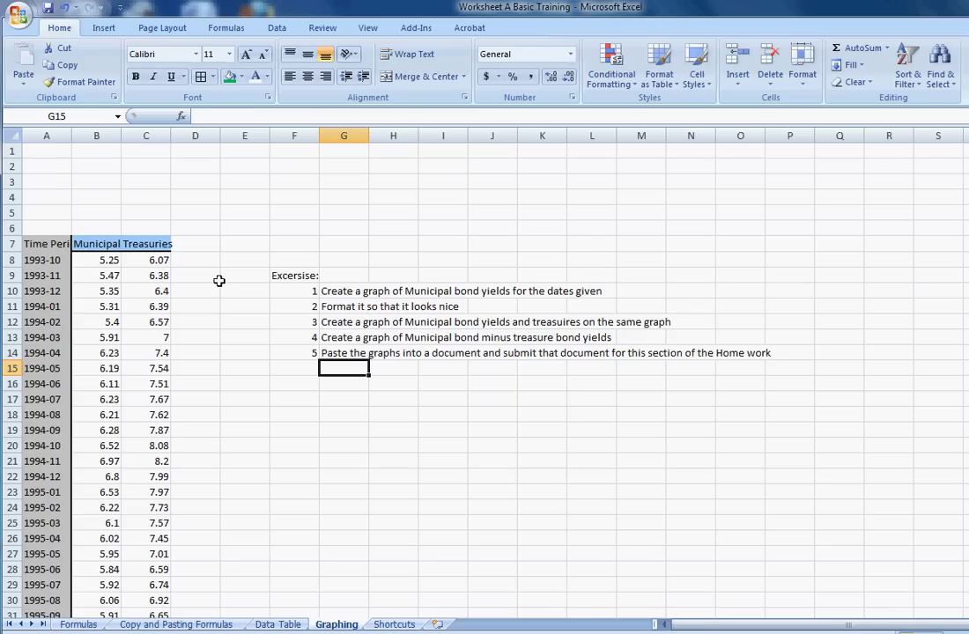
mouse_move(39, 260)
mouse_down()
mouse_move(92, 263)
mouse_move(40, 258)
mouse_up()
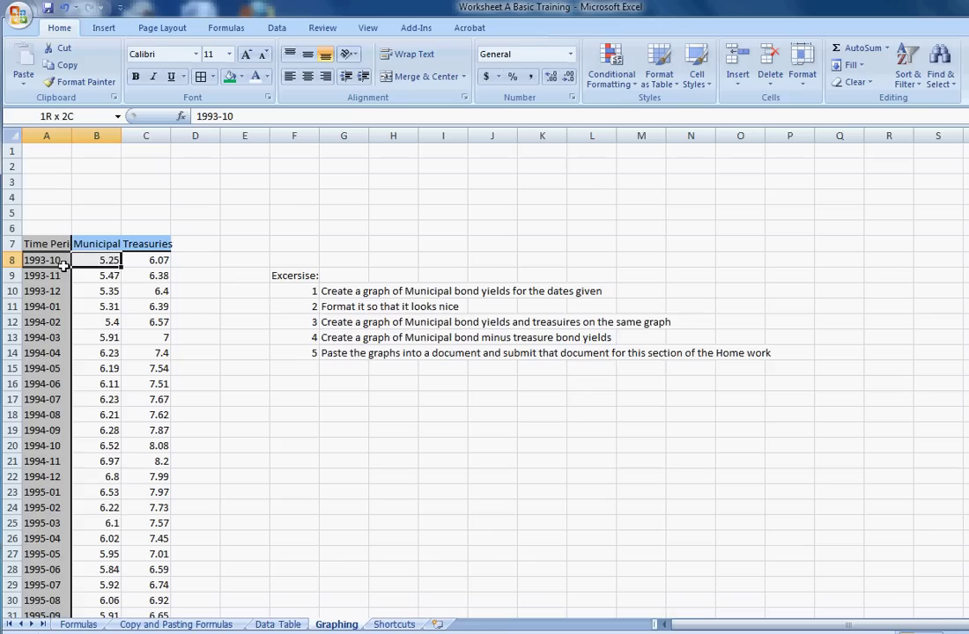
click(58, 228)
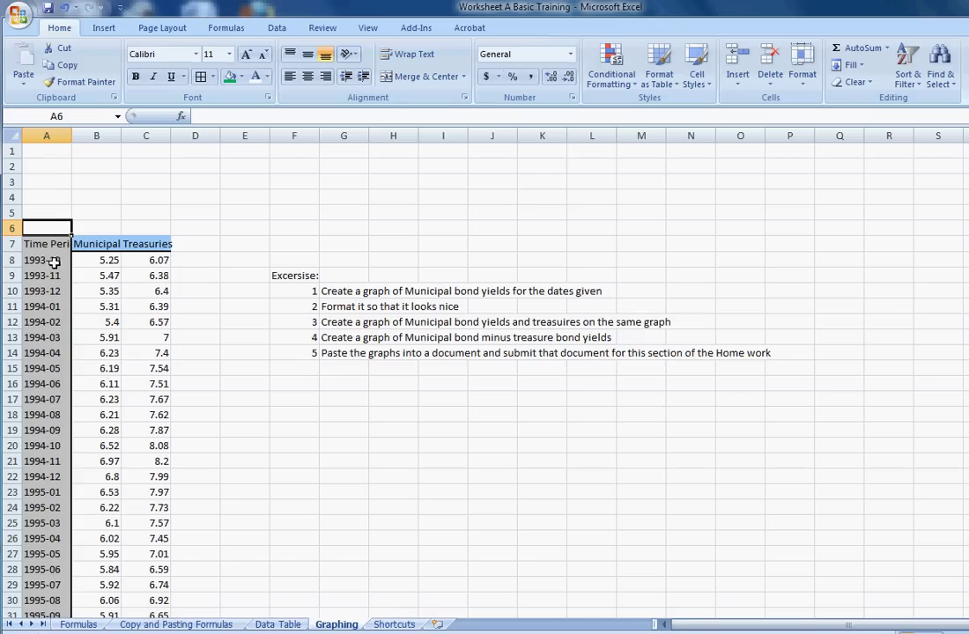
click(54, 262)
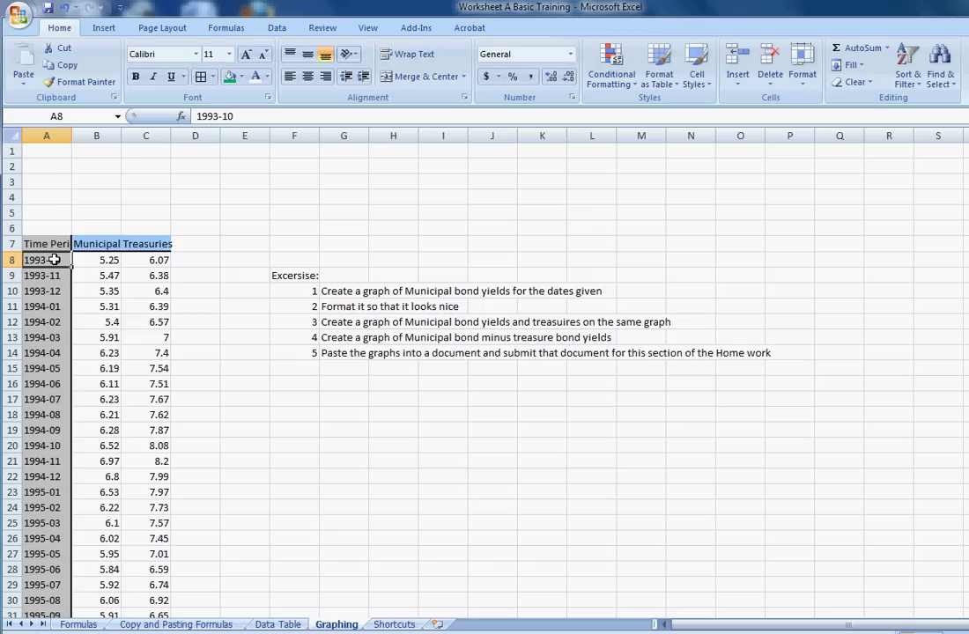
drag(58, 260, 91, 577)
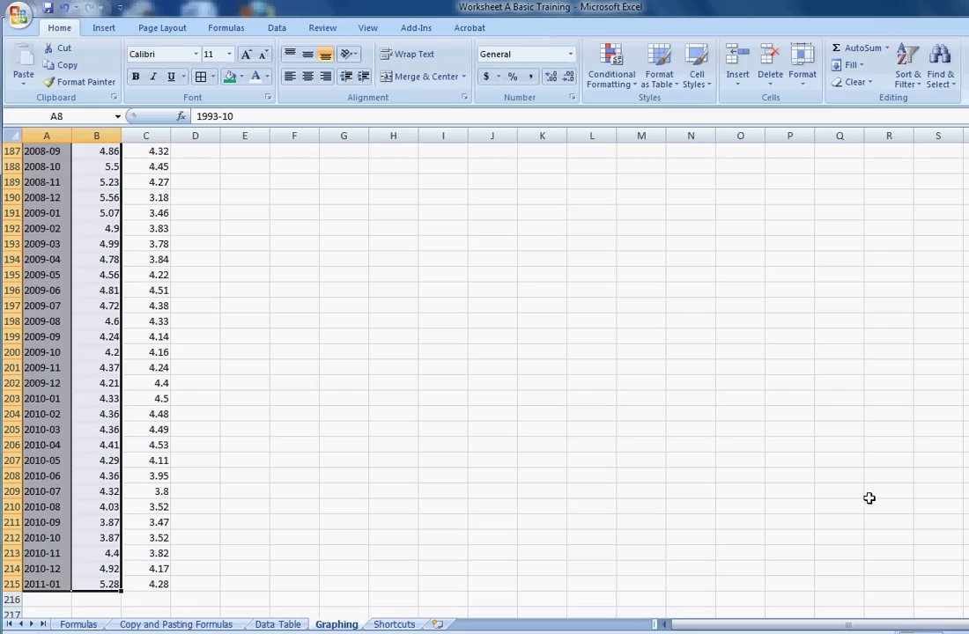
scroll(484, 379, up, 20)
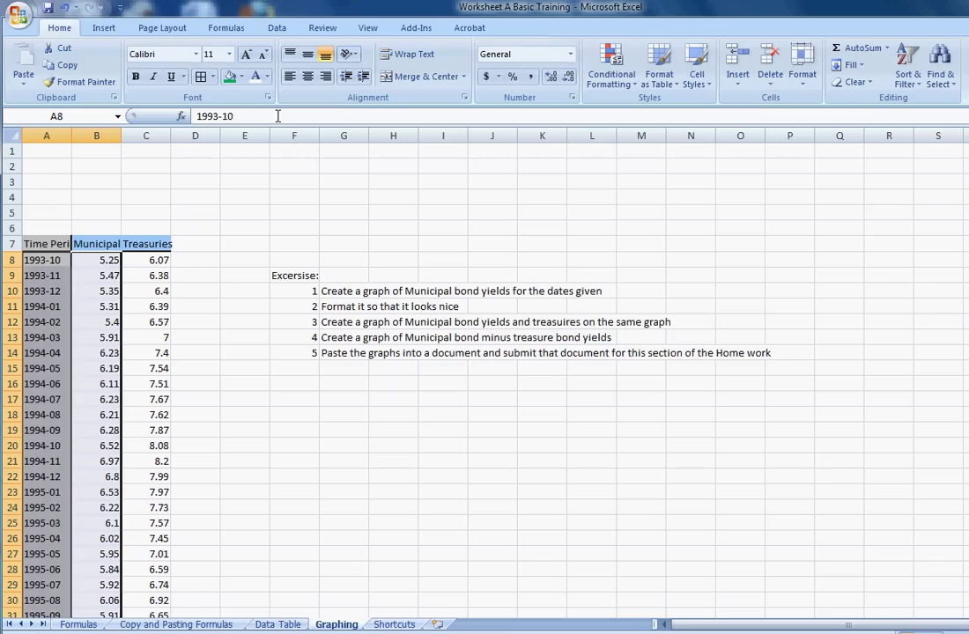
- Insert the first 2-D Line chart from the selected Municipal yield data
click(104, 28)
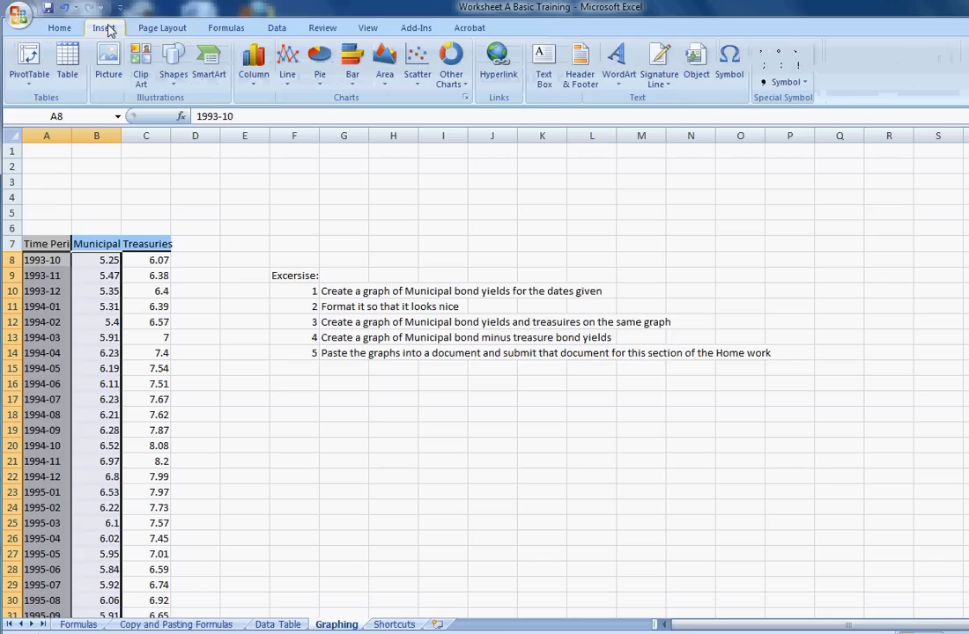
click(289, 66)
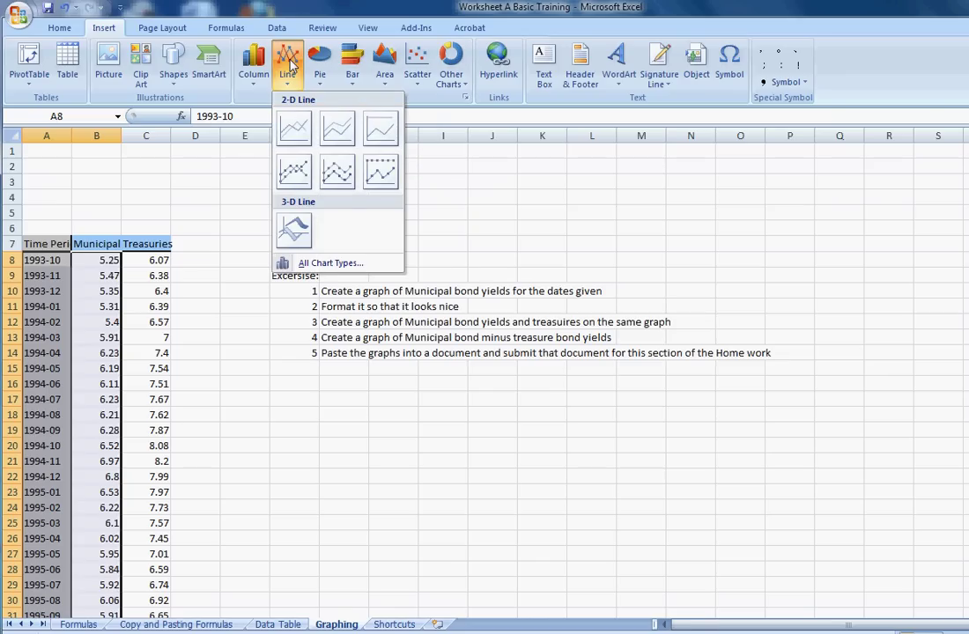
click(299, 131)
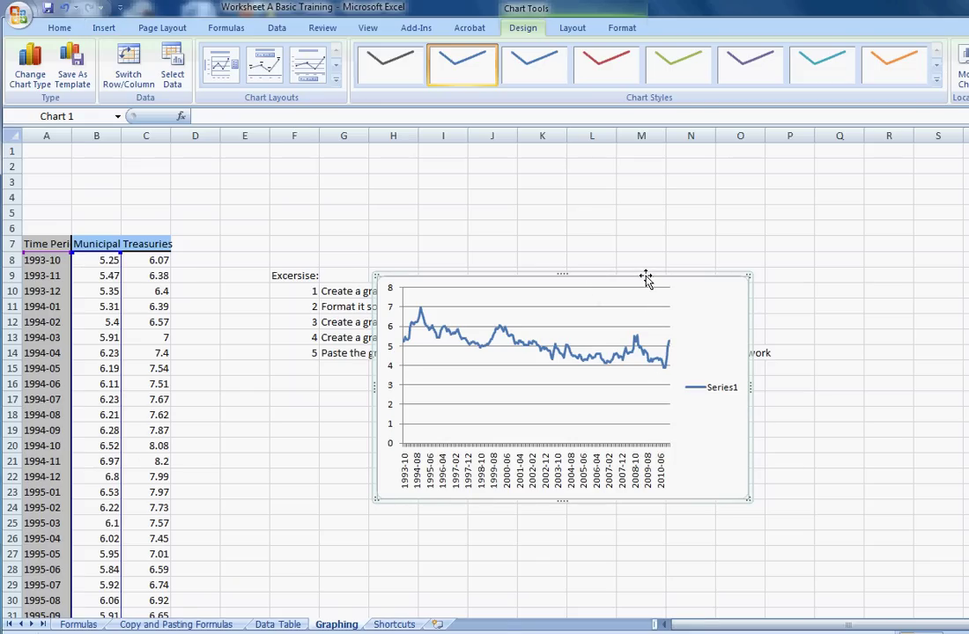
- Move the line chart beside the data and enlarge it to span roughly columns E to N
drag(644, 275, 576, 192)
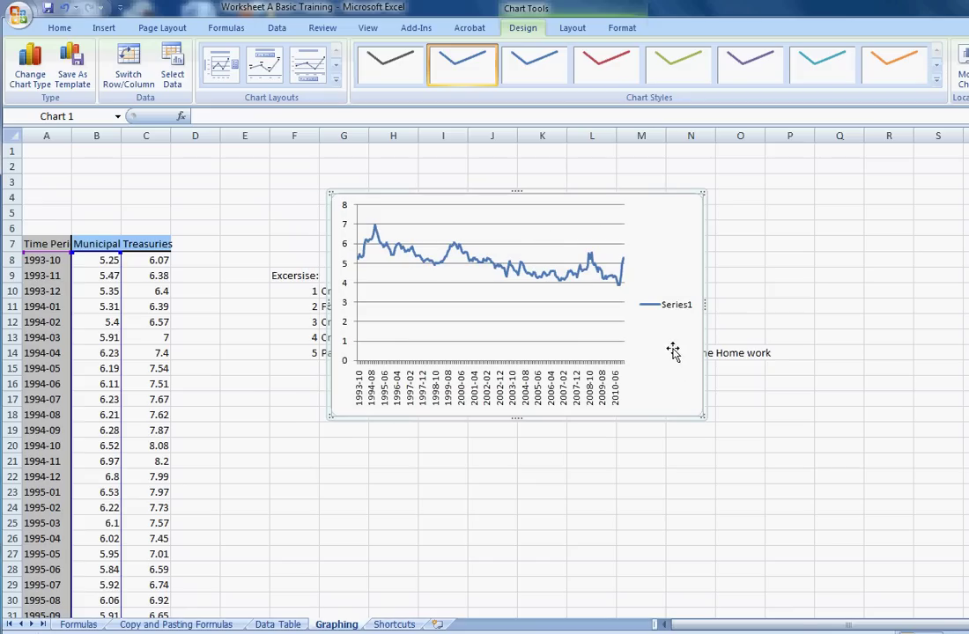
drag(701, 413, 885, 567)
drag(584, 192, 465, 157)
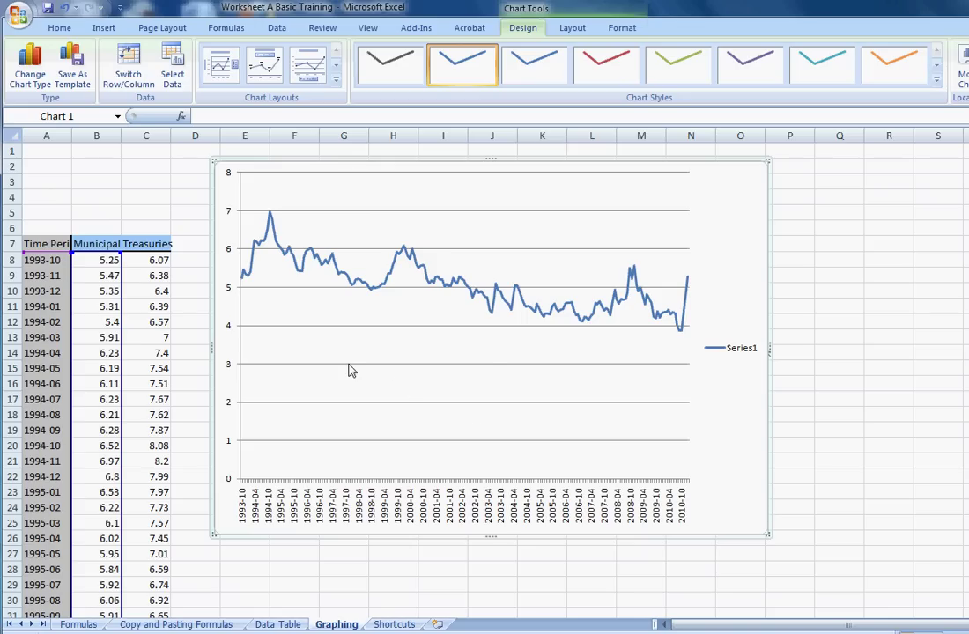
right_click(229, 329)
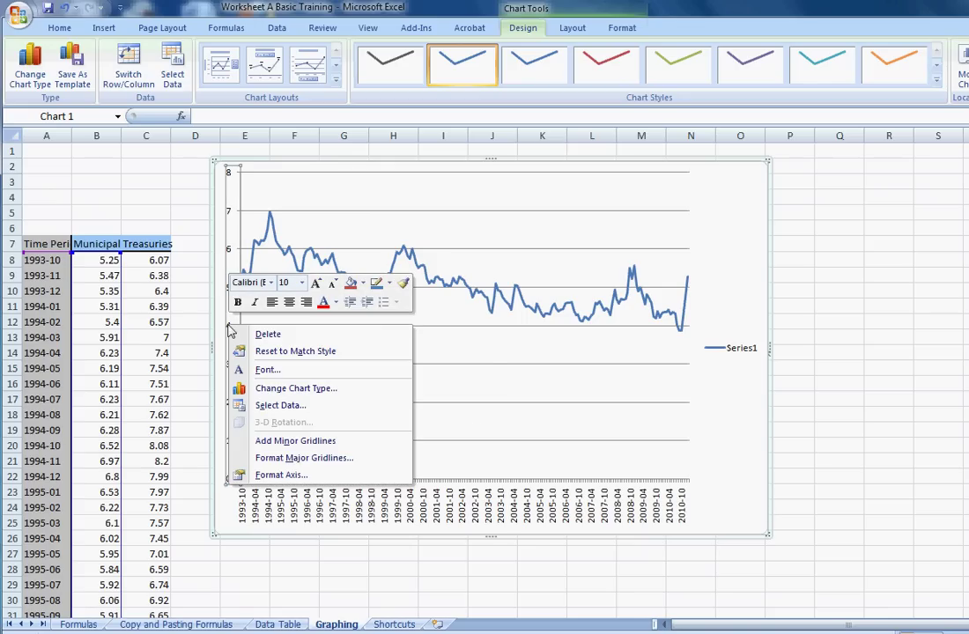
click(272, 475)
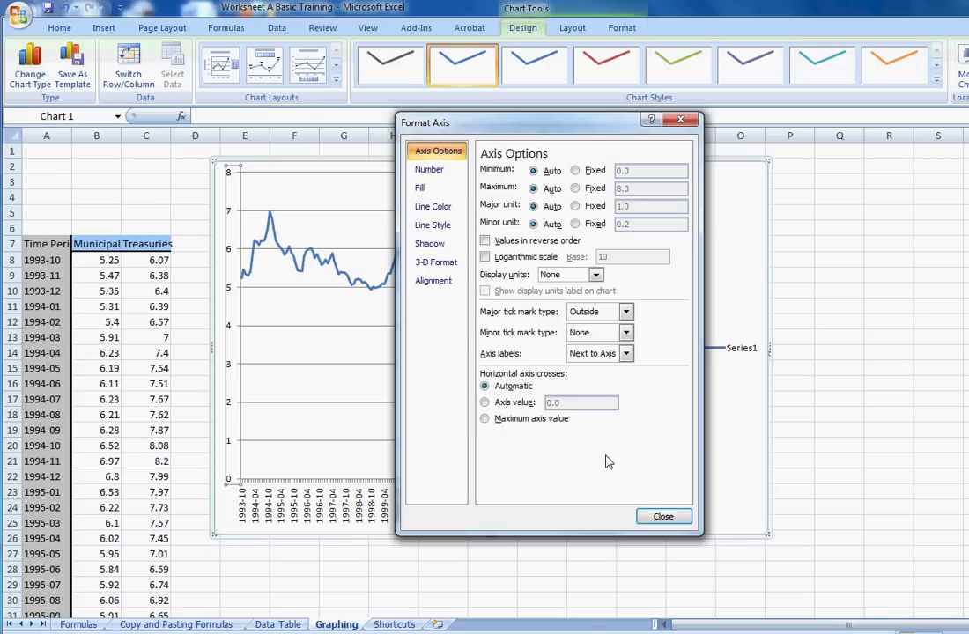
click(663, 518)
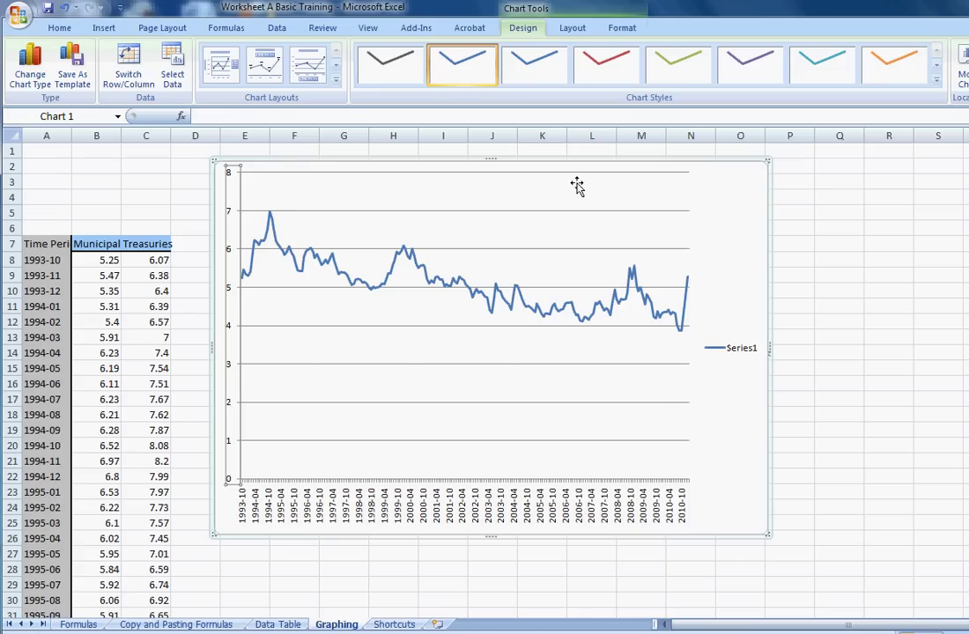
- In the chart's data source settings, set the horizontal axis labels to dates A8:A215
right_click(737, 379)
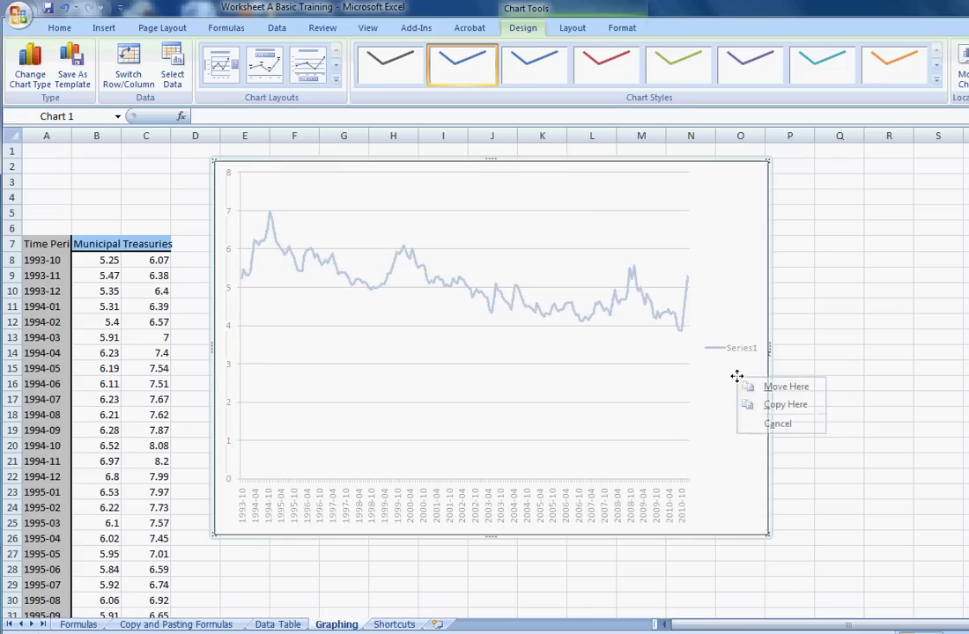
click(703, 319)
right_click(706, 297)
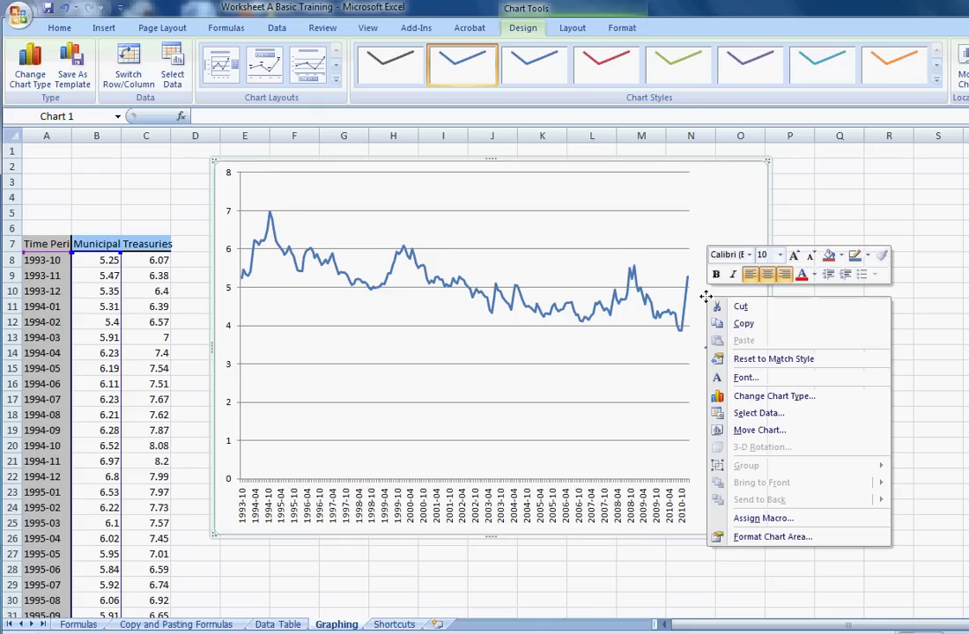
click(751, 414)
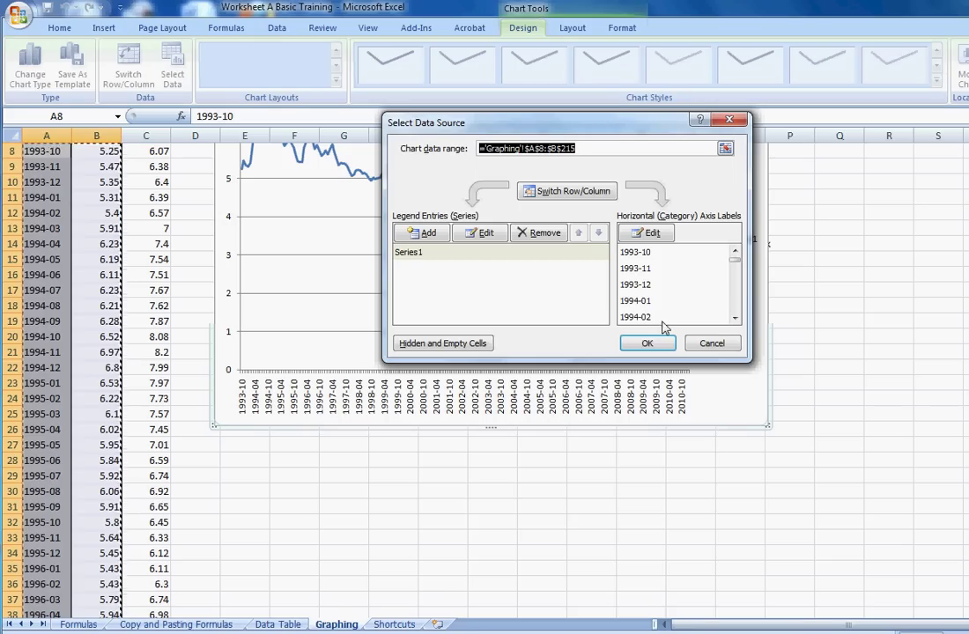
click(643, 235)
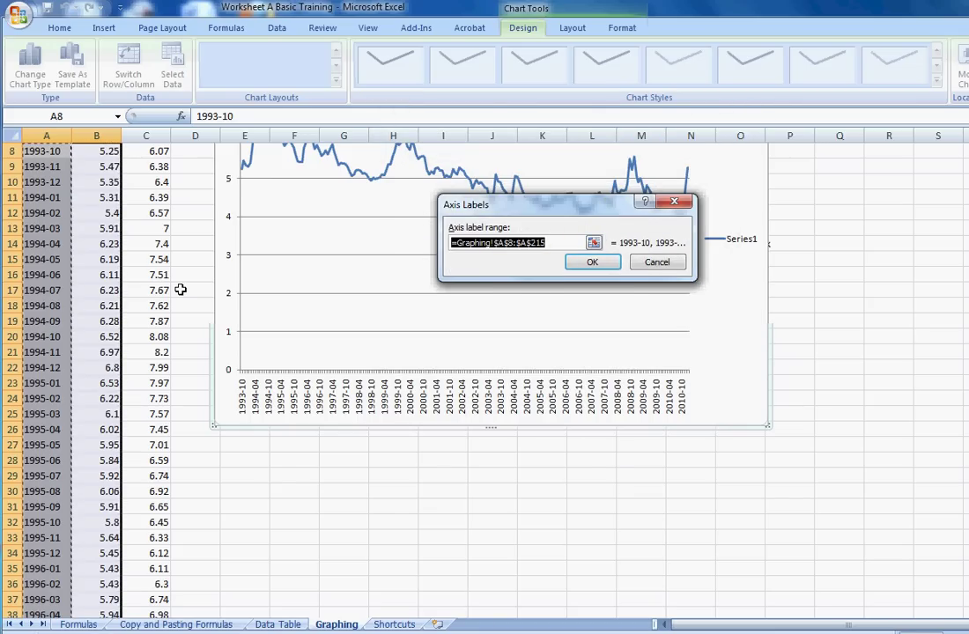
scroll(180, 289, up, 2)
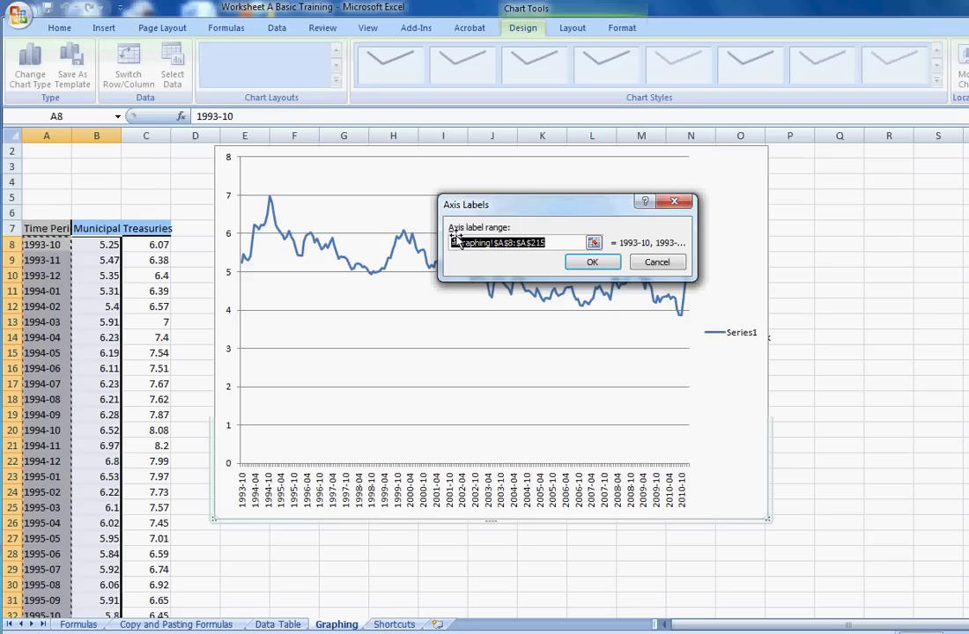
click(616, 264)
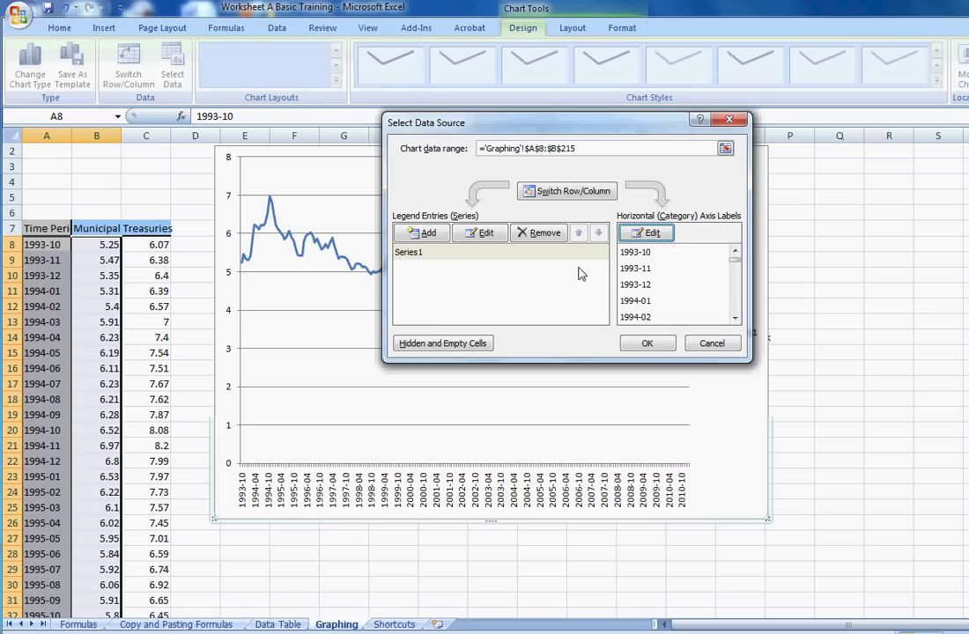
- Rename Series1 to 'Municipal Bond Yields' and apply the data source changes
click(439, 255)
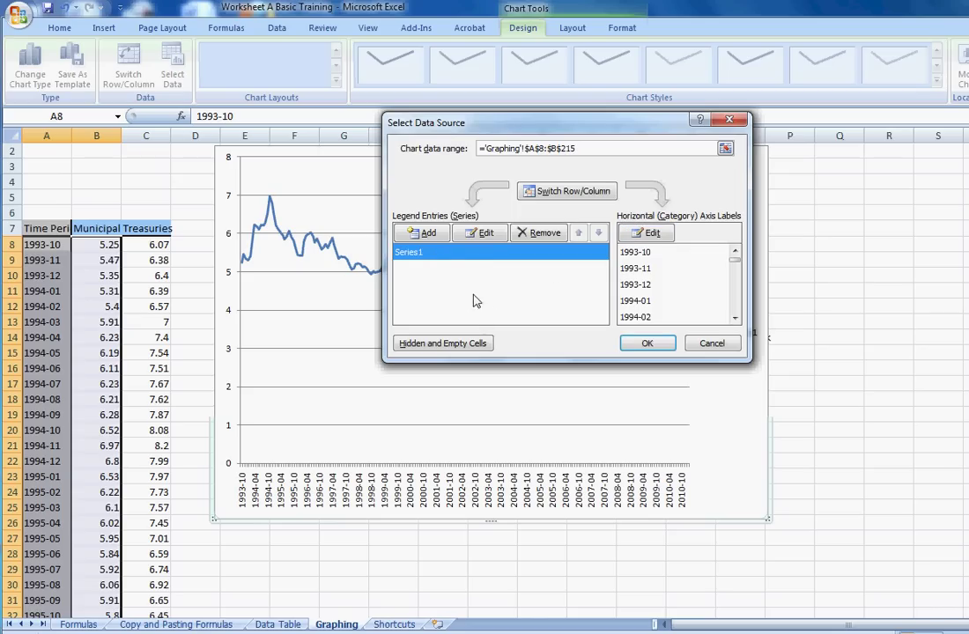
click(476, 241)
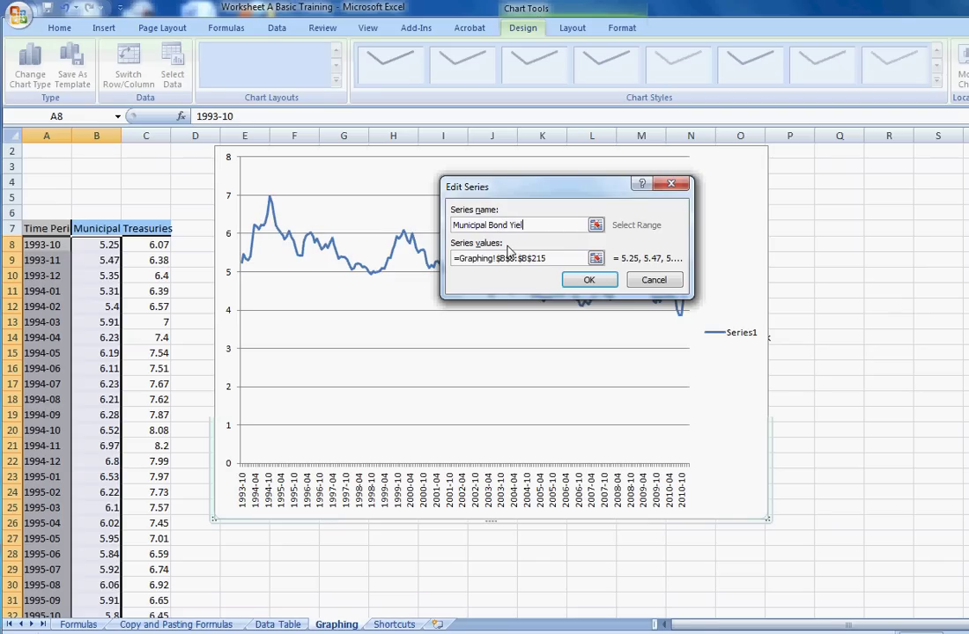
click(587, 279)
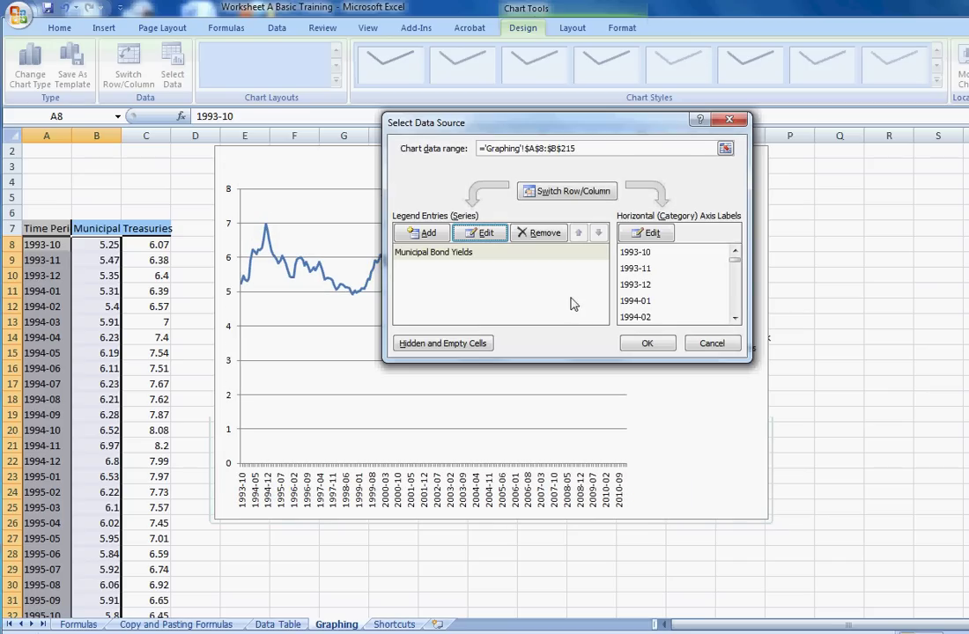
click(643, 342)
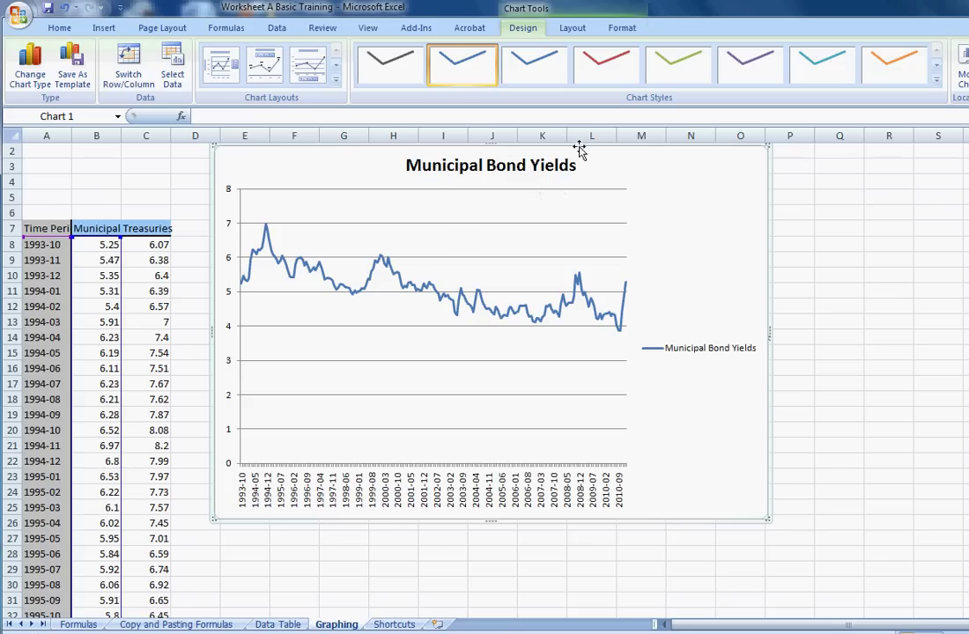
- Move the chart down slightly and switch the date axis labels to a fixed interval
drag(579, 147, 578, 273)
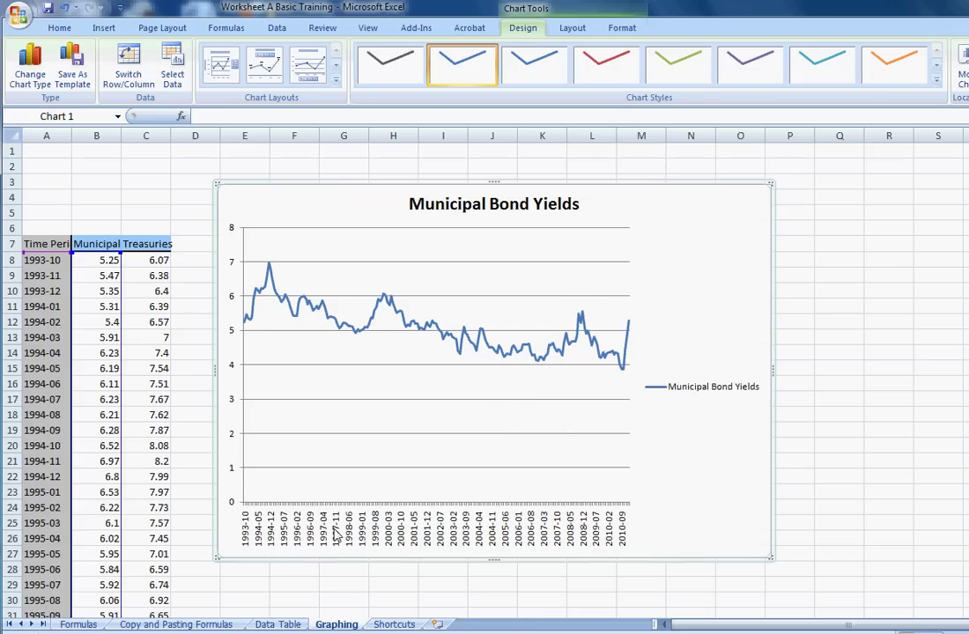
right_click(500, 529)
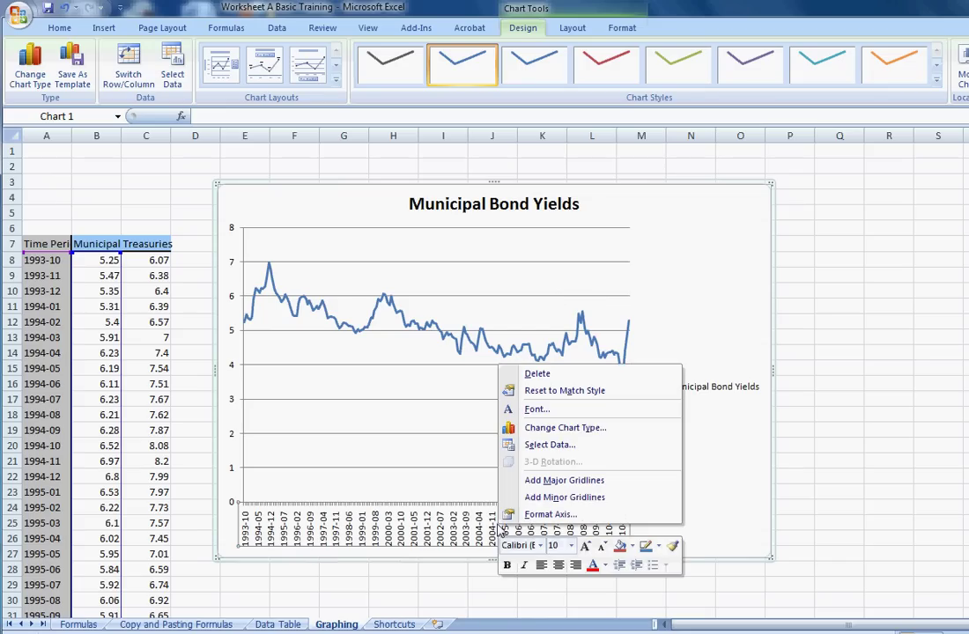
click(538, 514)
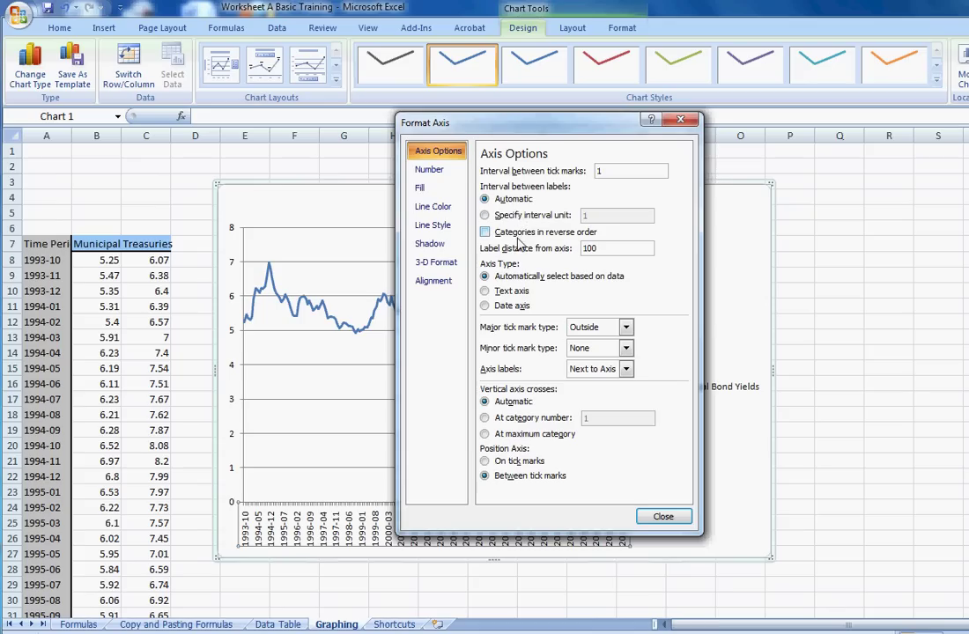
click(486, 216)
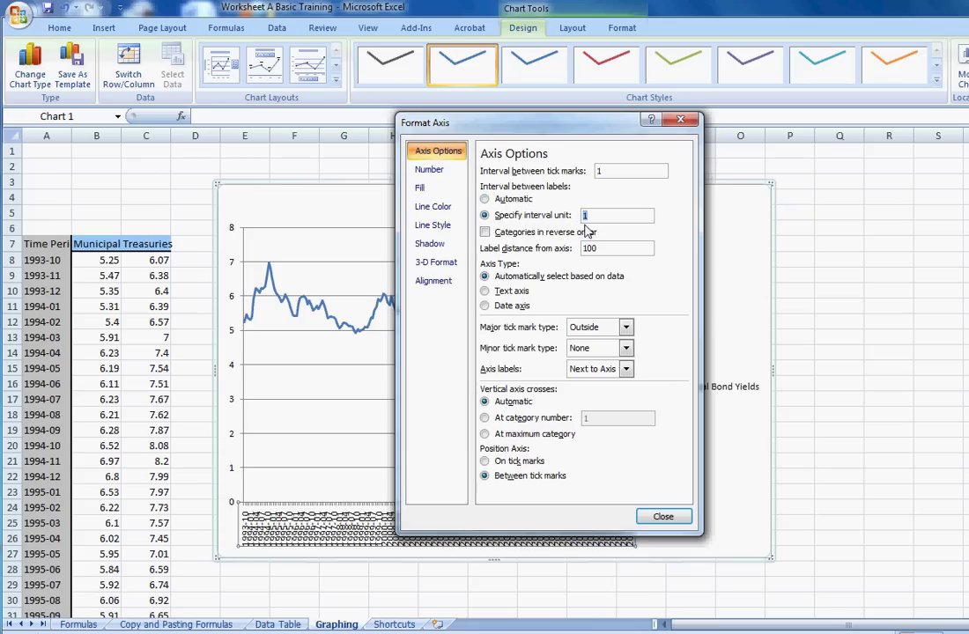
click(666, 517)
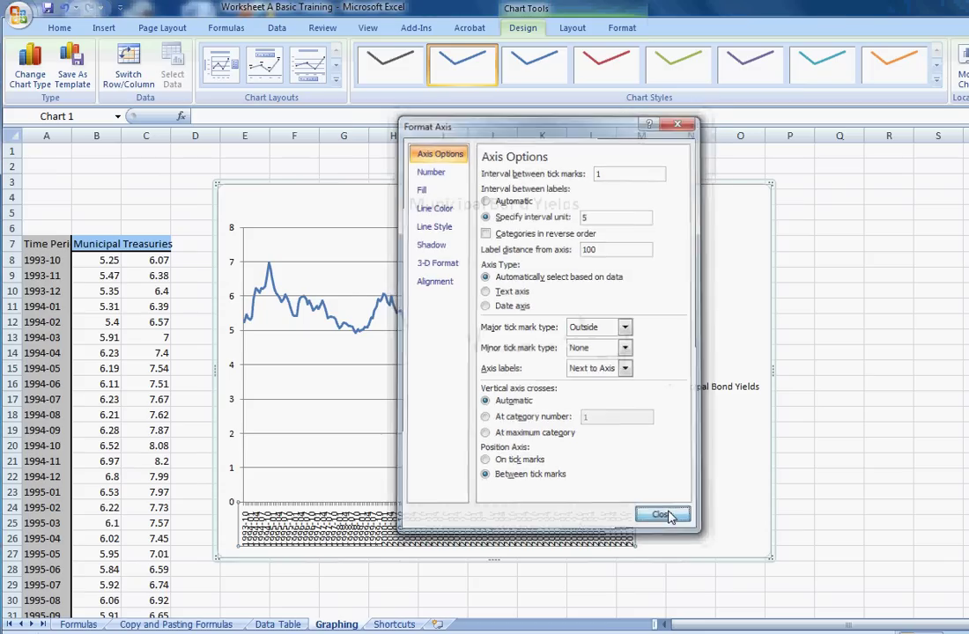
- Try a label interval of 20 on the date axis, then settle on every 10th period
right_click(601, 532)
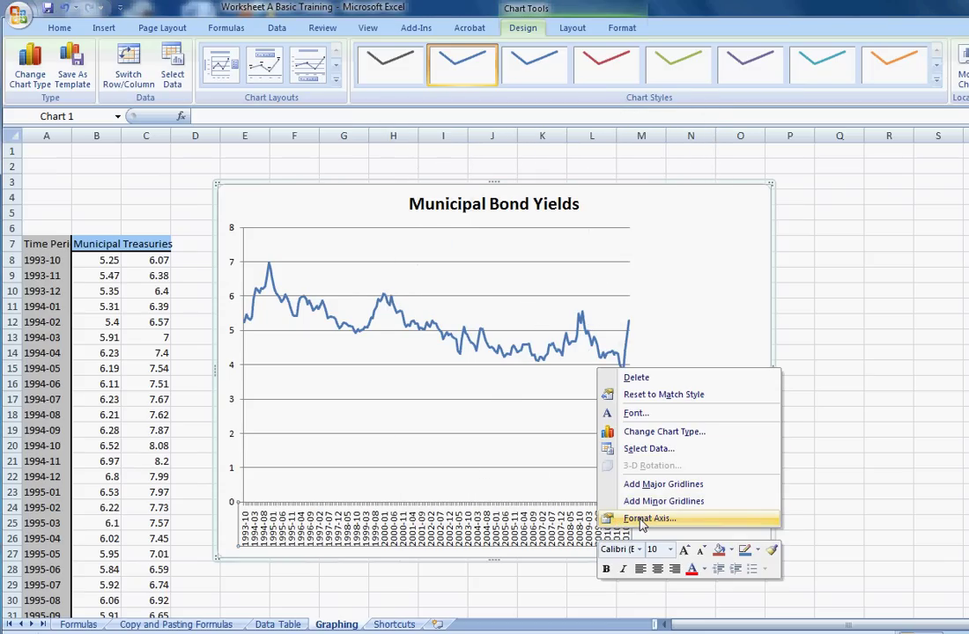
click(648, 519)
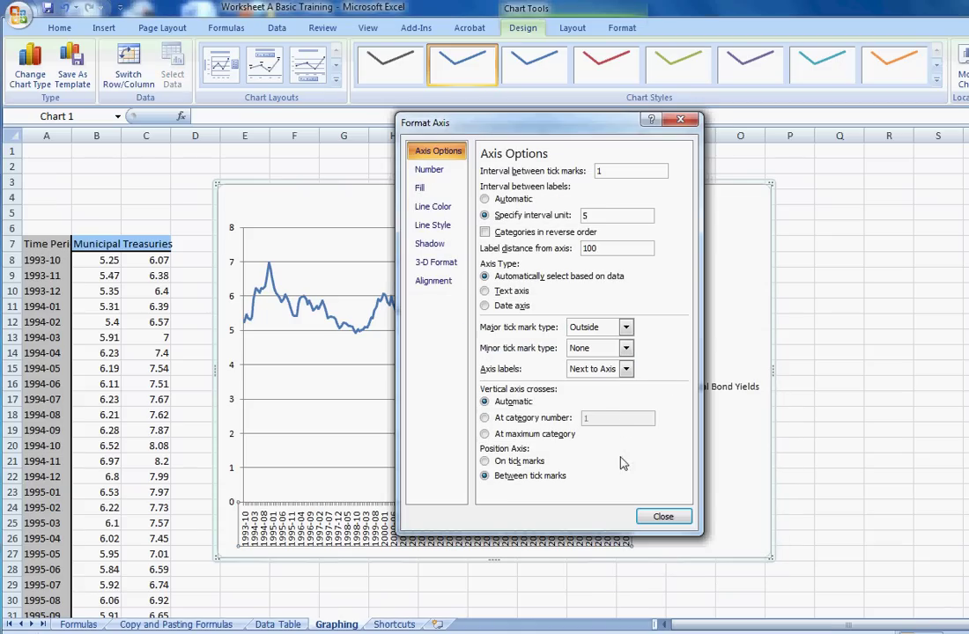
drag(602, 216, 575, 214)
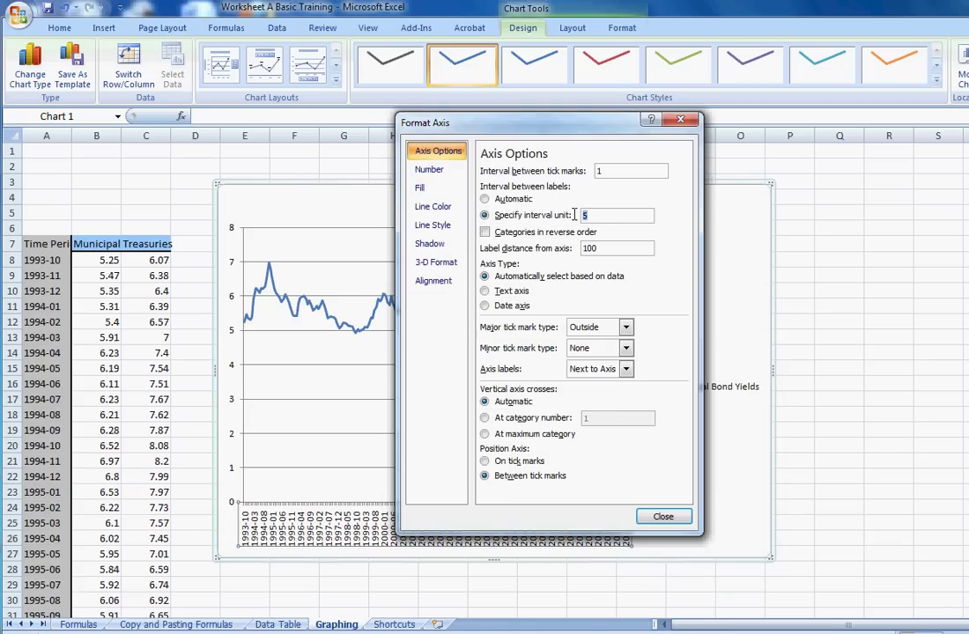
text(20)
click(660, 517)
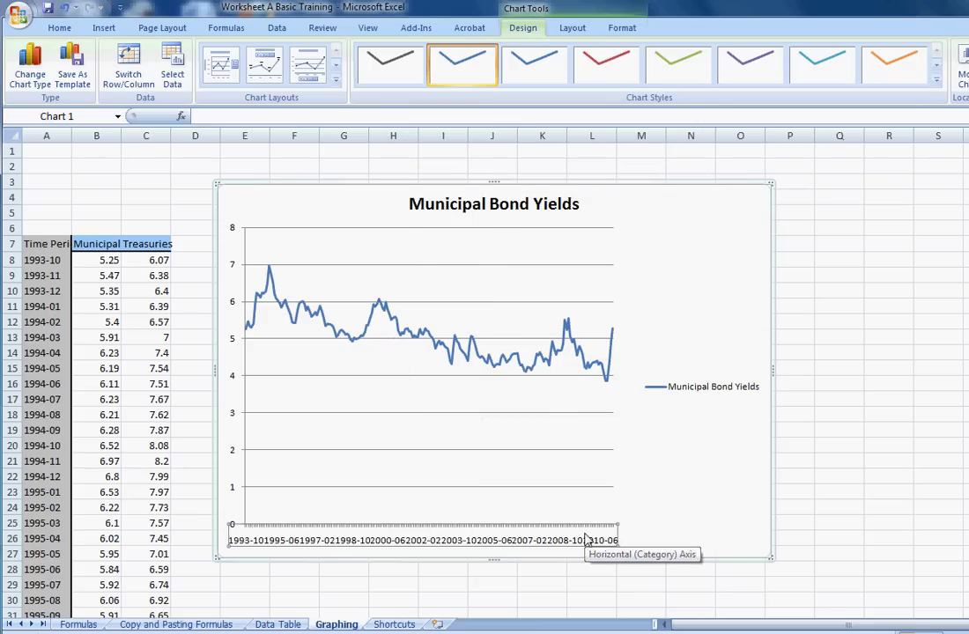
right_click(585, 540)
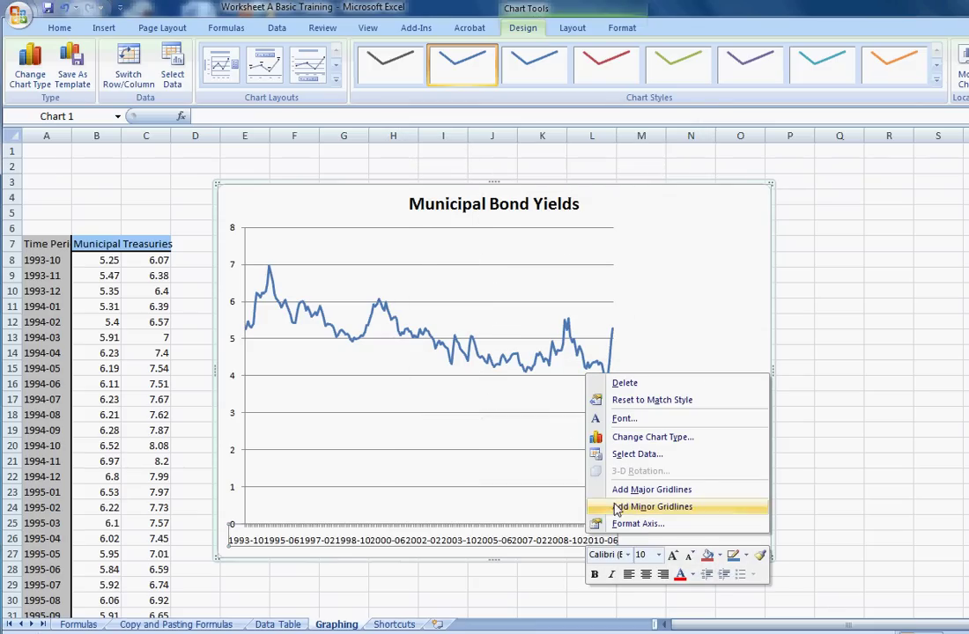
click(640, 526)
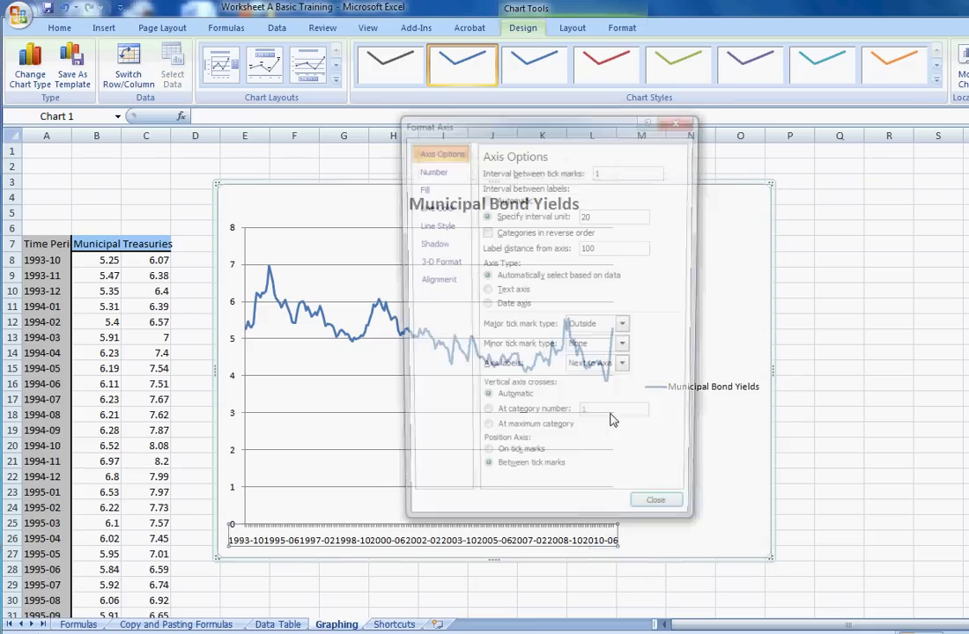
click(598, 215)
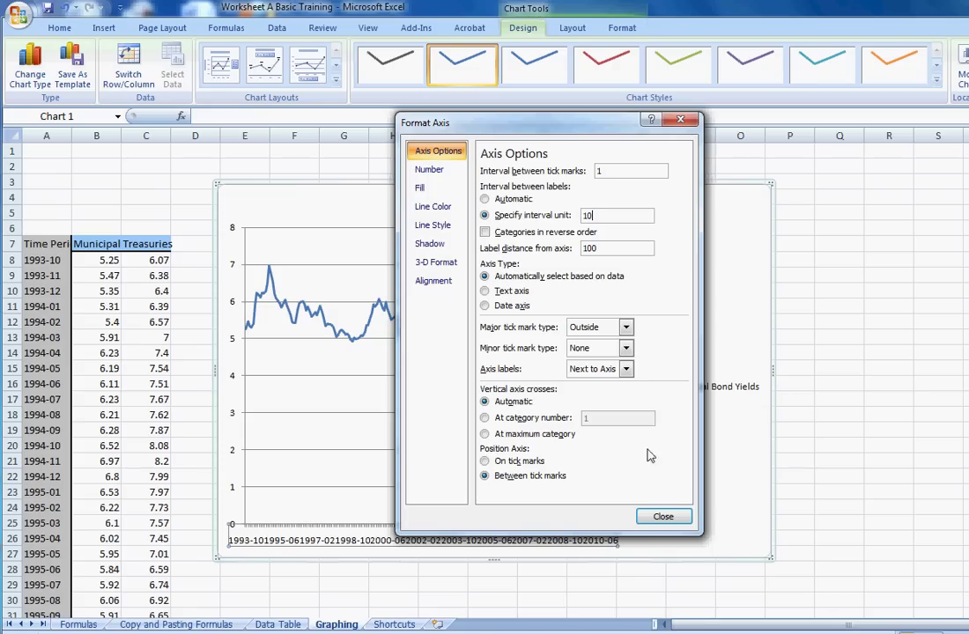
click(662, 517)
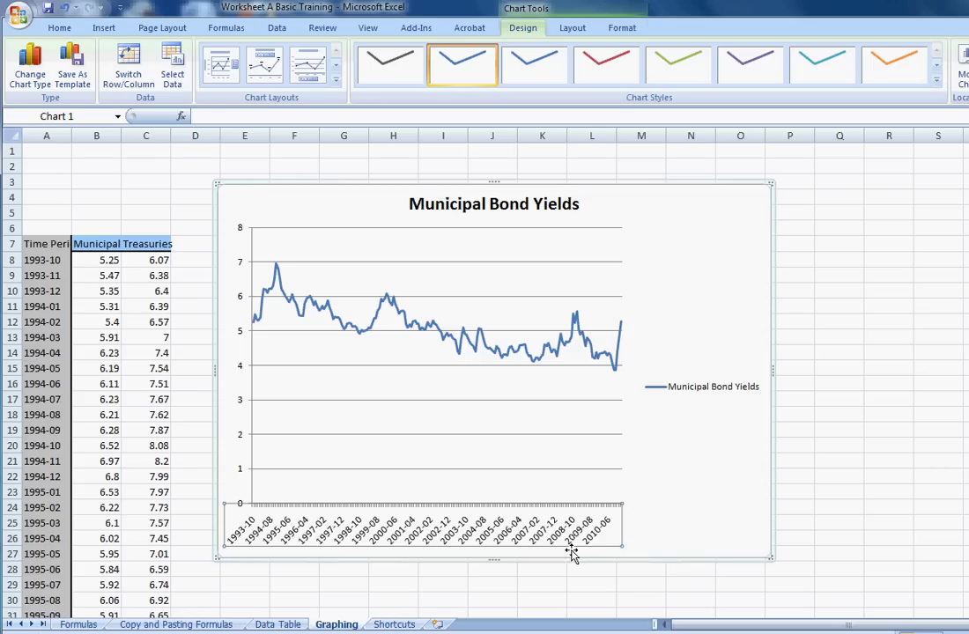
- Move the chart up and enlarge it to span rows 1 to 31
right_click(508, 528)
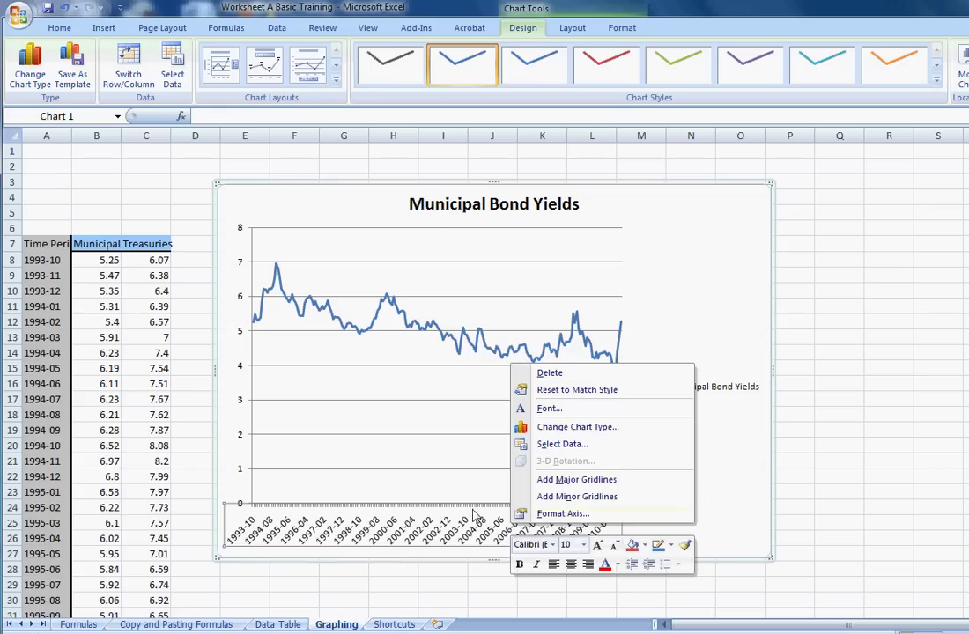
click(456, 447)
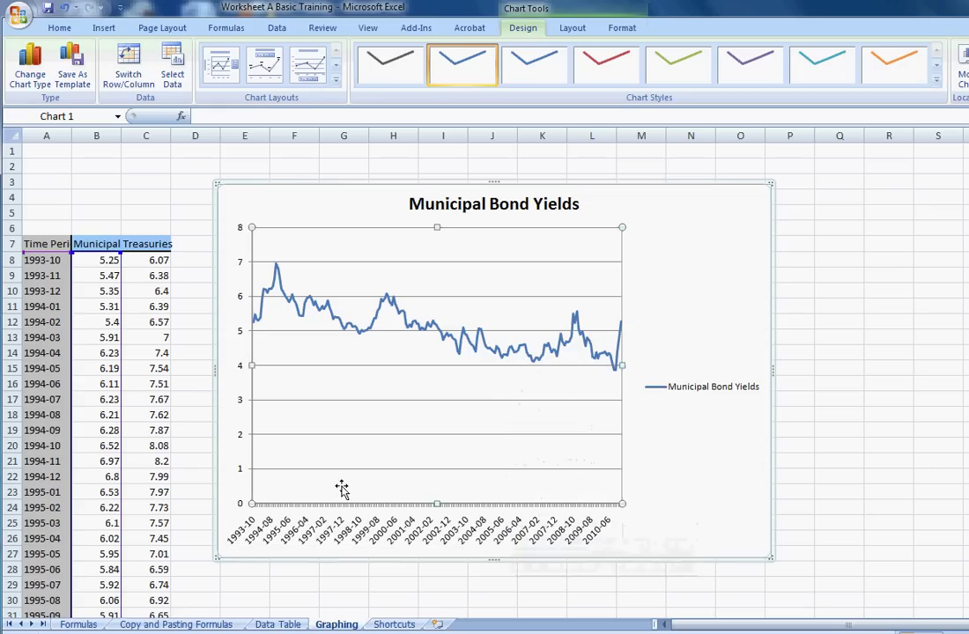
click(564, 204)
drag(560, 180, 445, 153)
drag(653, 532, 822, 608)
- Set the horizontal axis interval between tick marks to 10
right_click(606, 562)
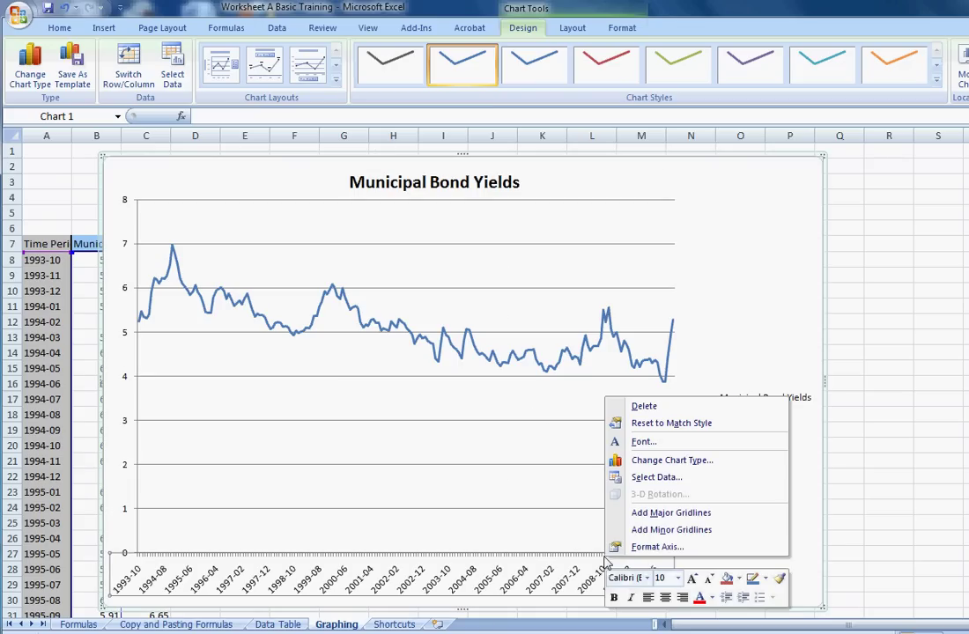
click(656, 547)
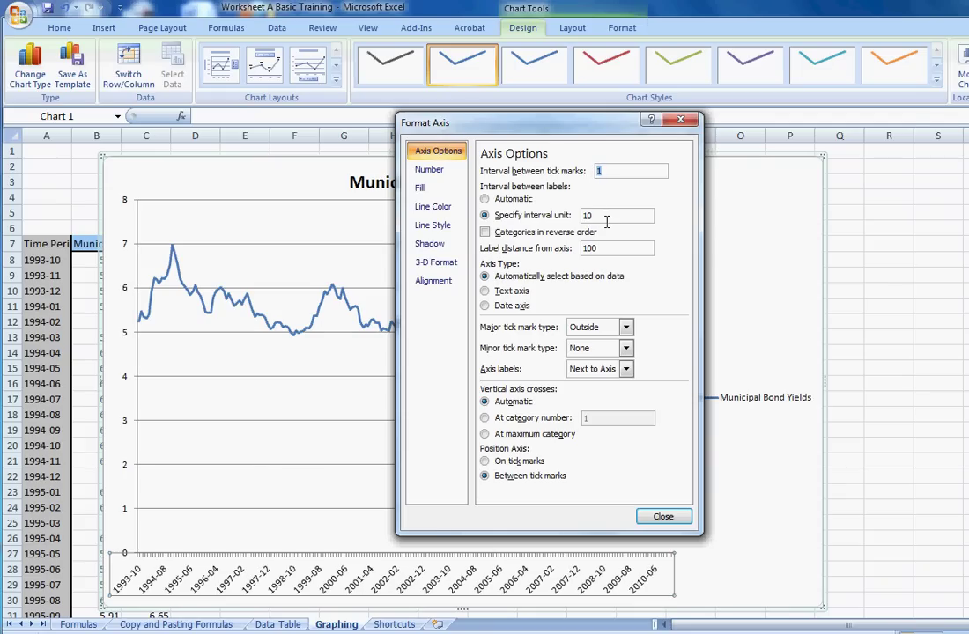
text(0)
click(665, 517)
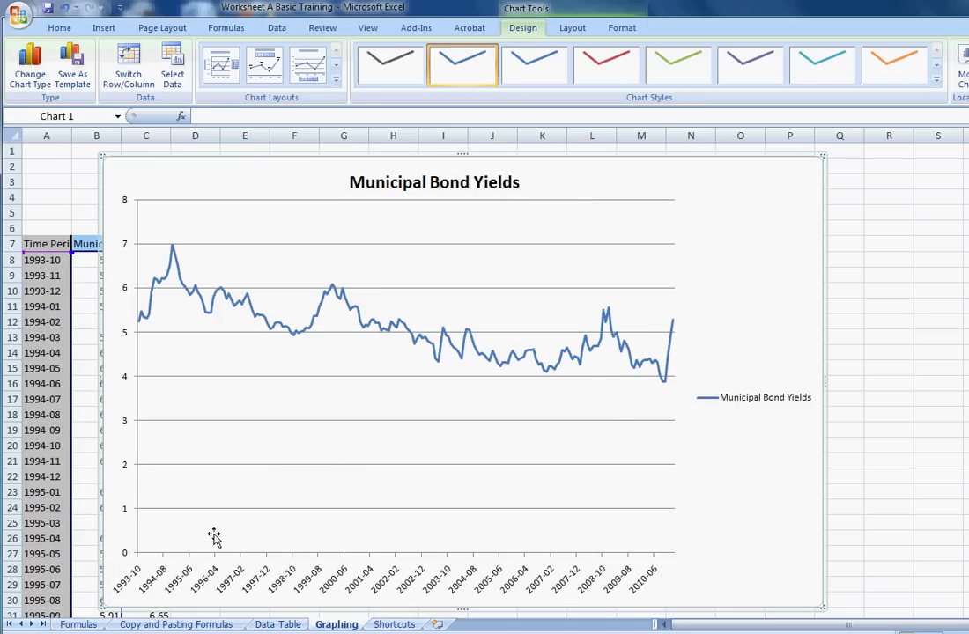
click(580, 363)
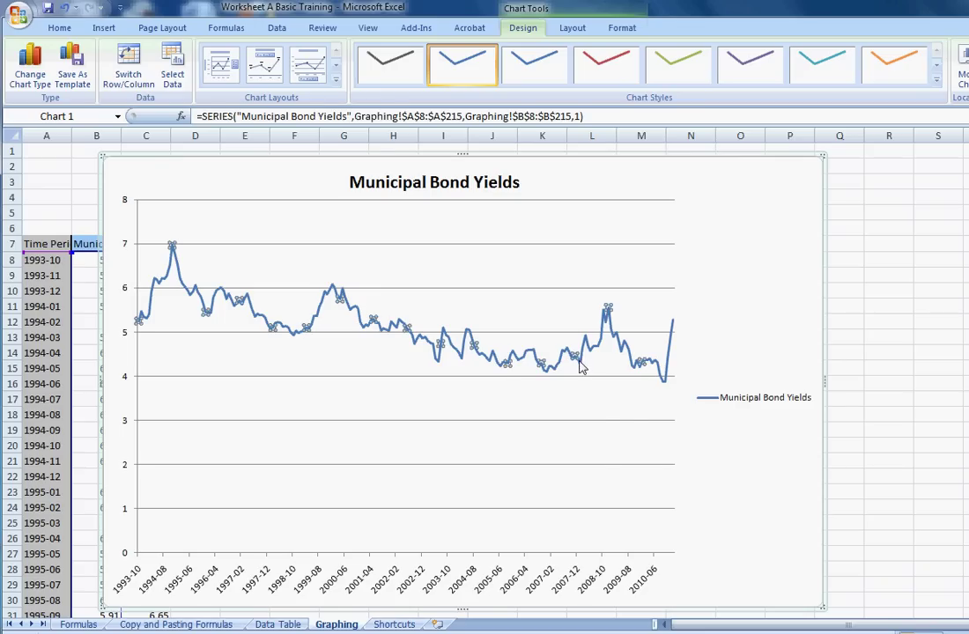
right_click(583, 357)
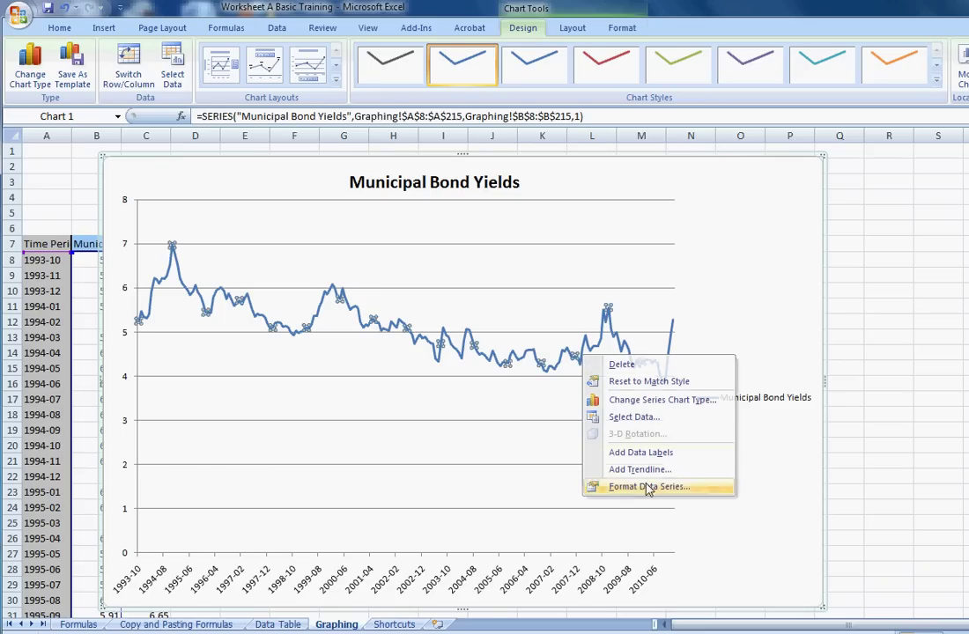
click(598, 487)
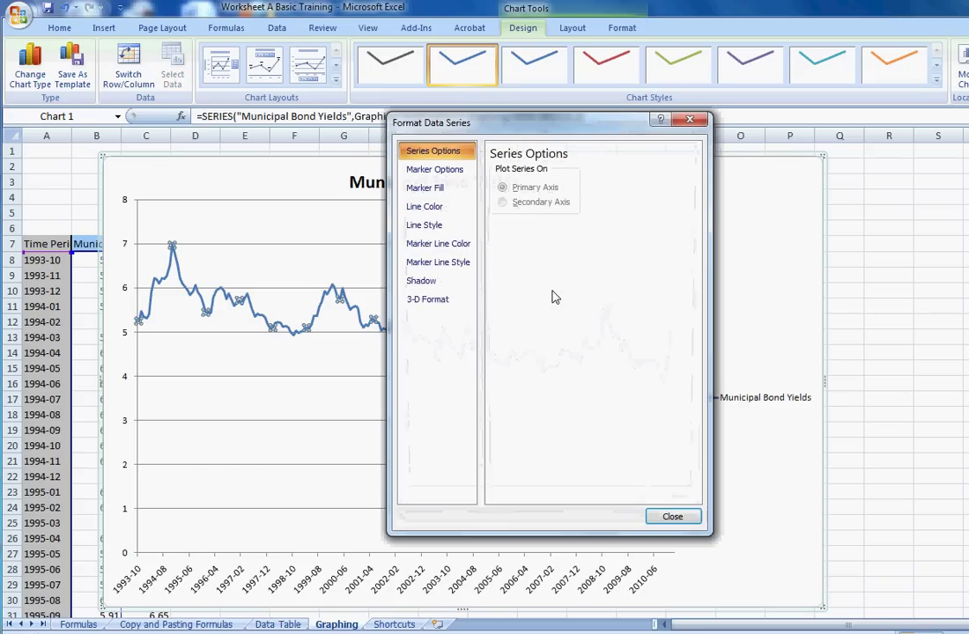
click(424, 206)
click(438, 192)
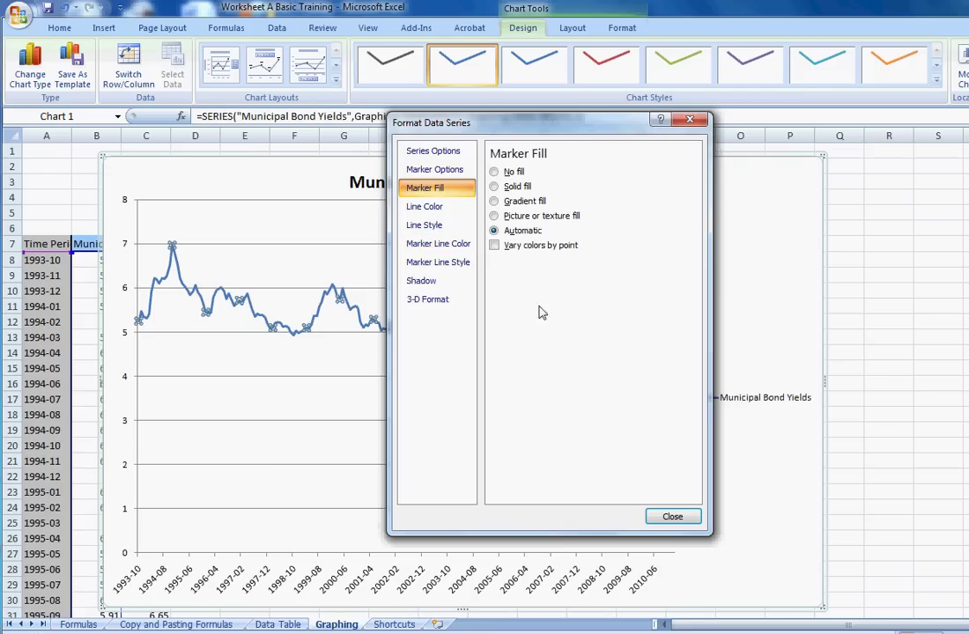
click(673, 516)
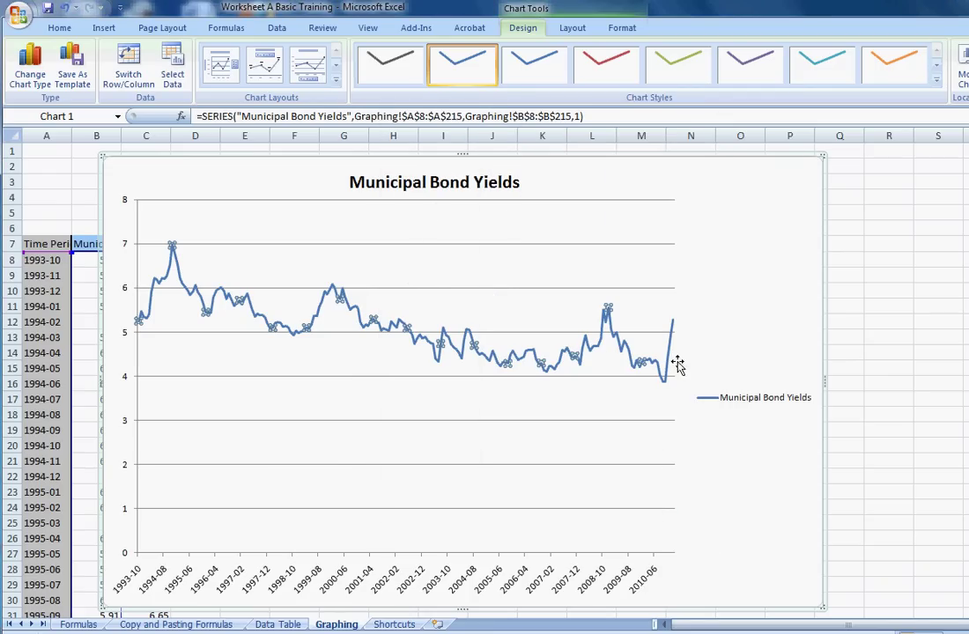
- Deselect the data line and read yield values at points along the line
click(703, 450)
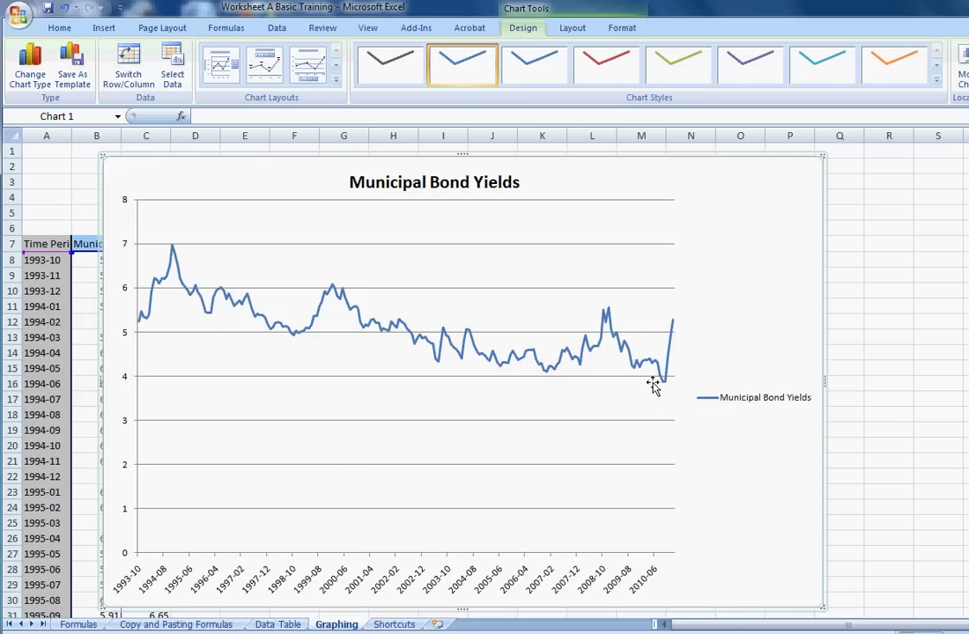
mouse_move(669, 380)
mouse_move(672, 353)
- Shift the chart aside to read the exercise list, then return it to row 1 and deselect it
drag(605, 173, 875, 318)
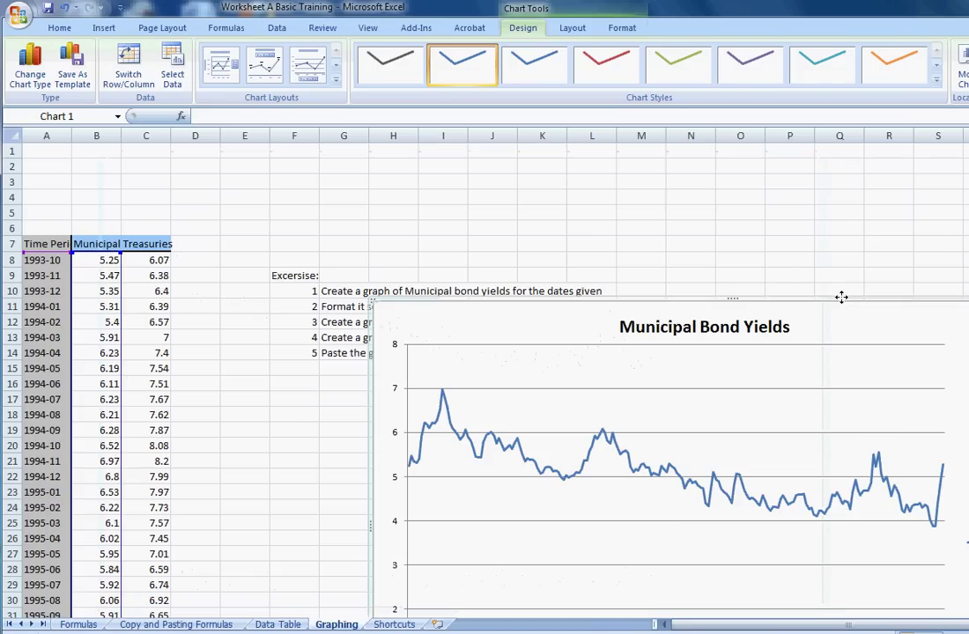
drag(796, 321, 688, 392)
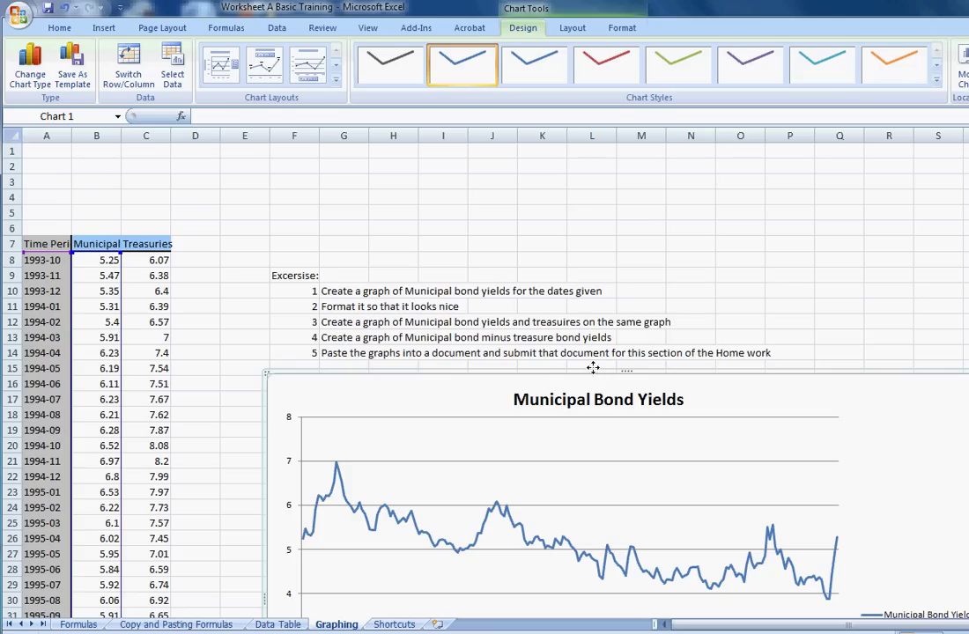
drag(590, 366, 558, 154)
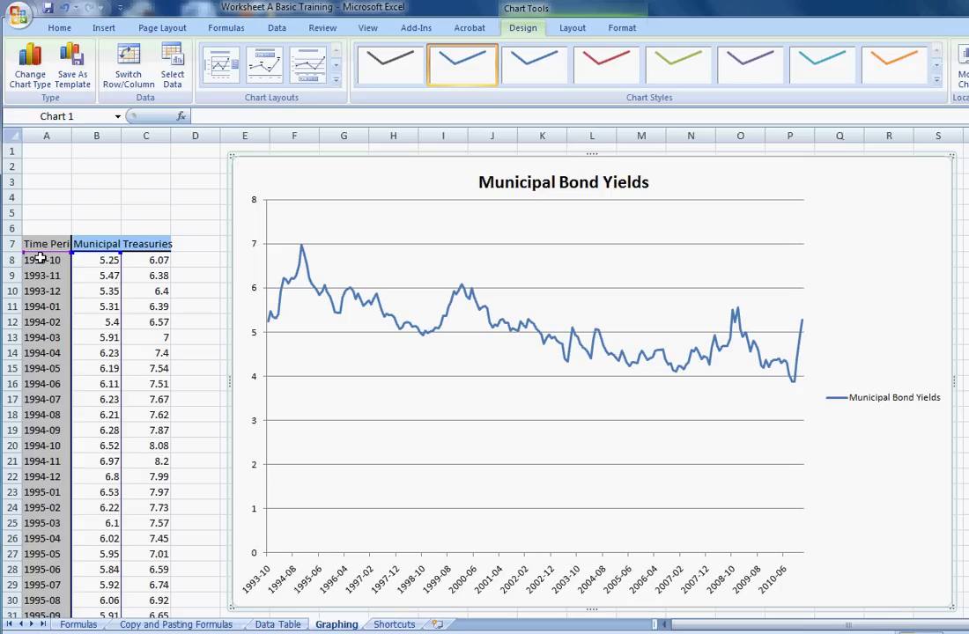
drag(40, 257, 112, 261)
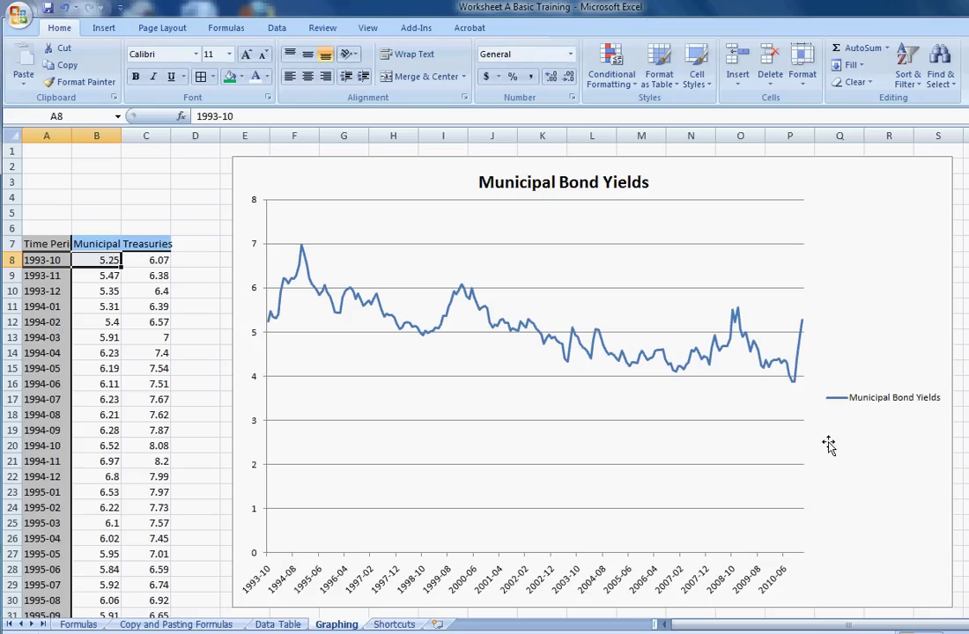
- Add a new series named Treasuries with values from C8:C215 in Select Data Source
click(699, 442)
right_click(761, 441)
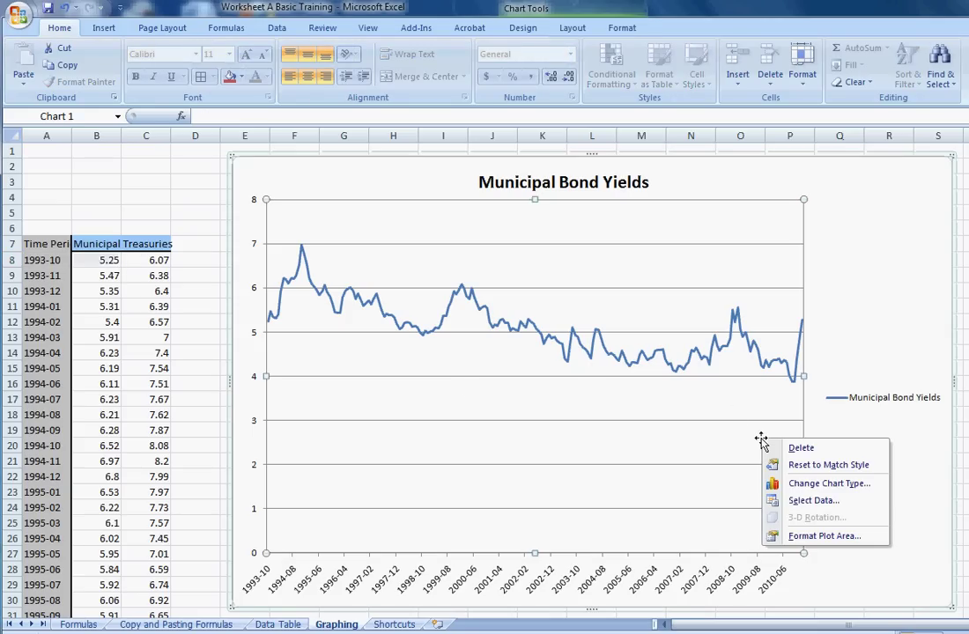
click(794, 508)
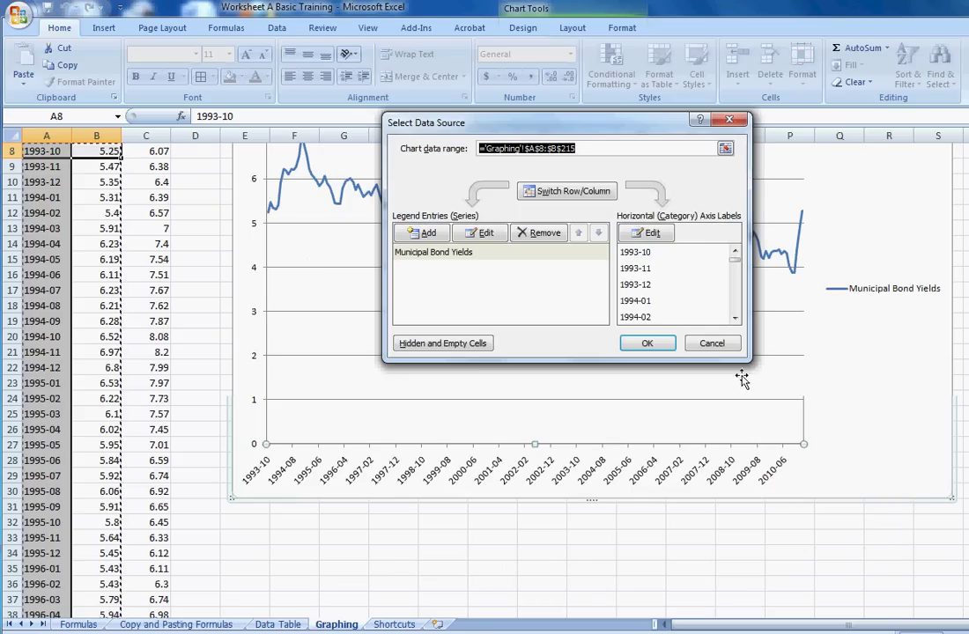
click(436, 236)
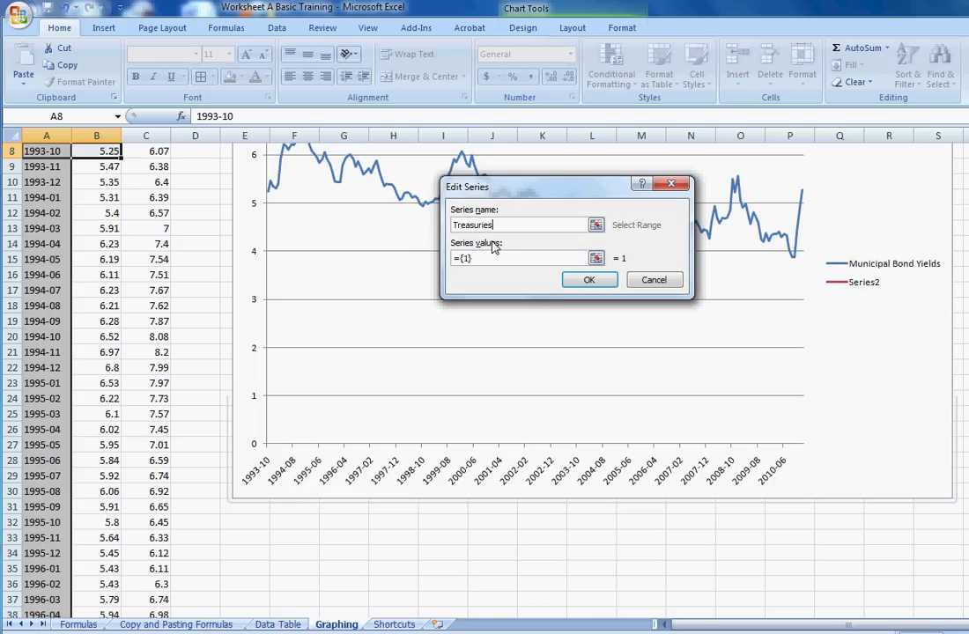
click(597, 258)
scroll(175, 210, up, 2)
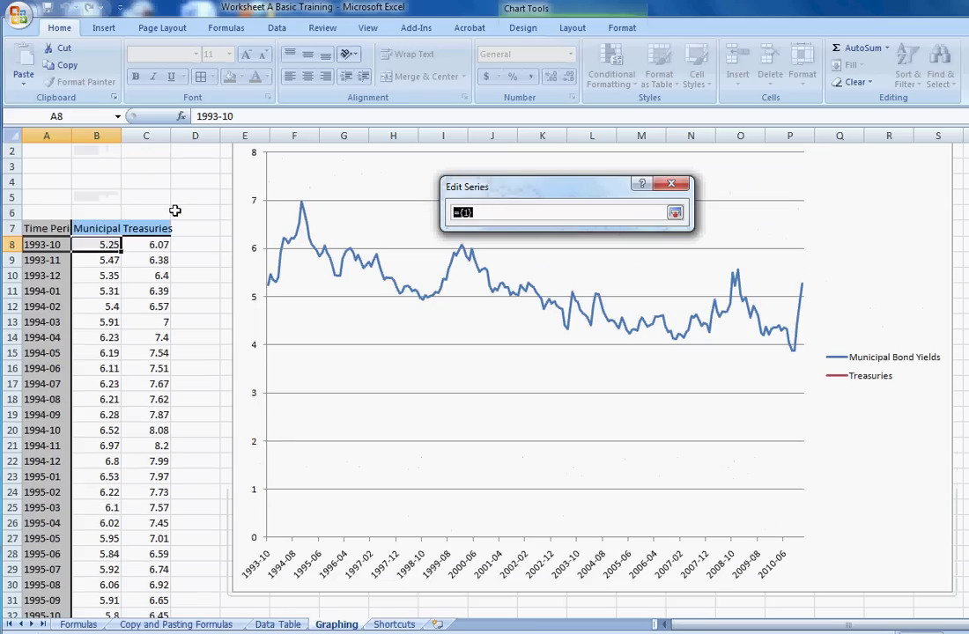
drag(149, 244, 155, 570)
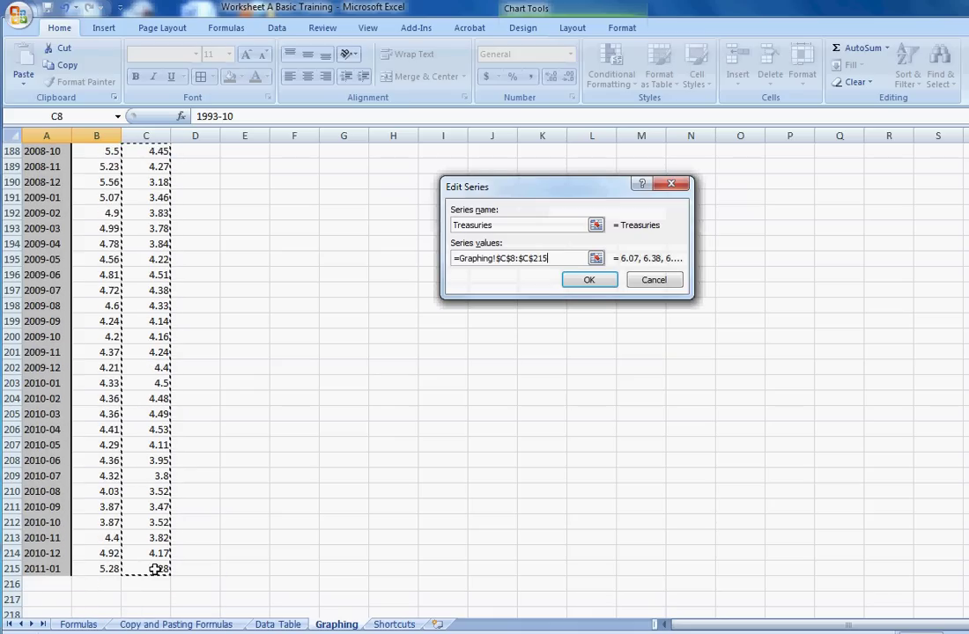
click(590, 281)
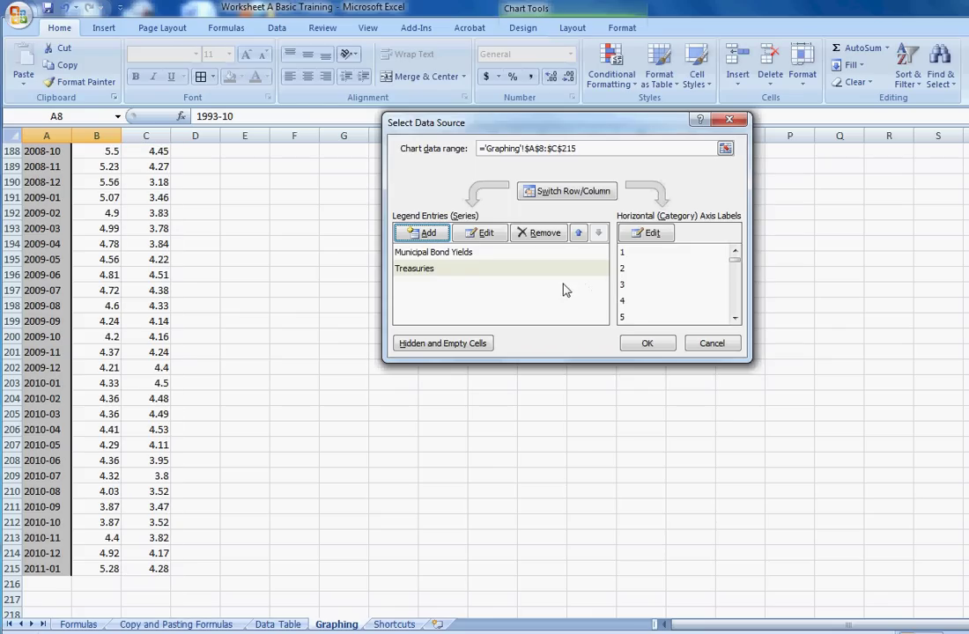
- Apply the data changes so a red Treasuries line plots beside Municipal Bond Yields
click(647, 344)
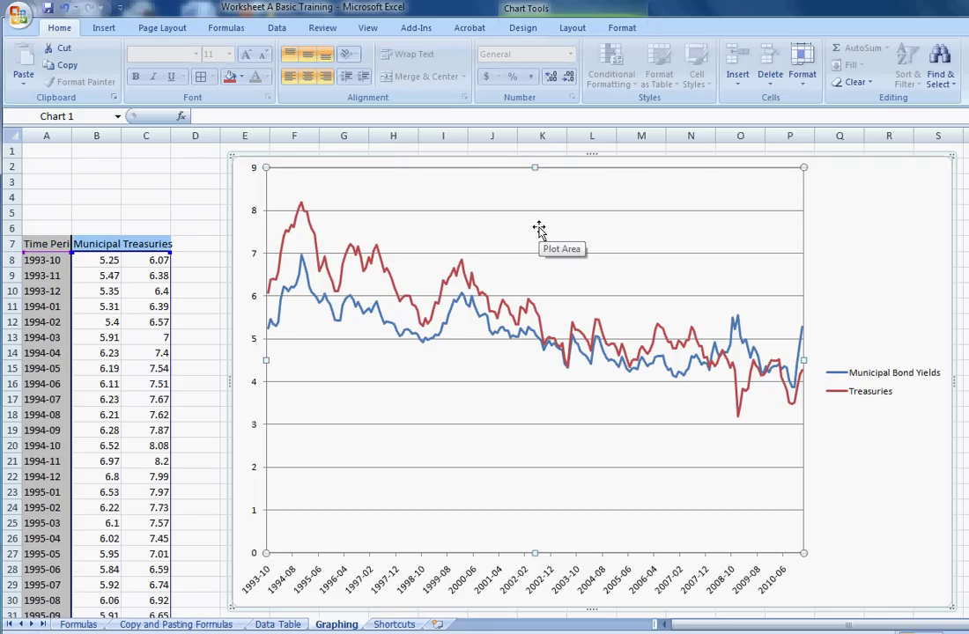
click(888, 242)
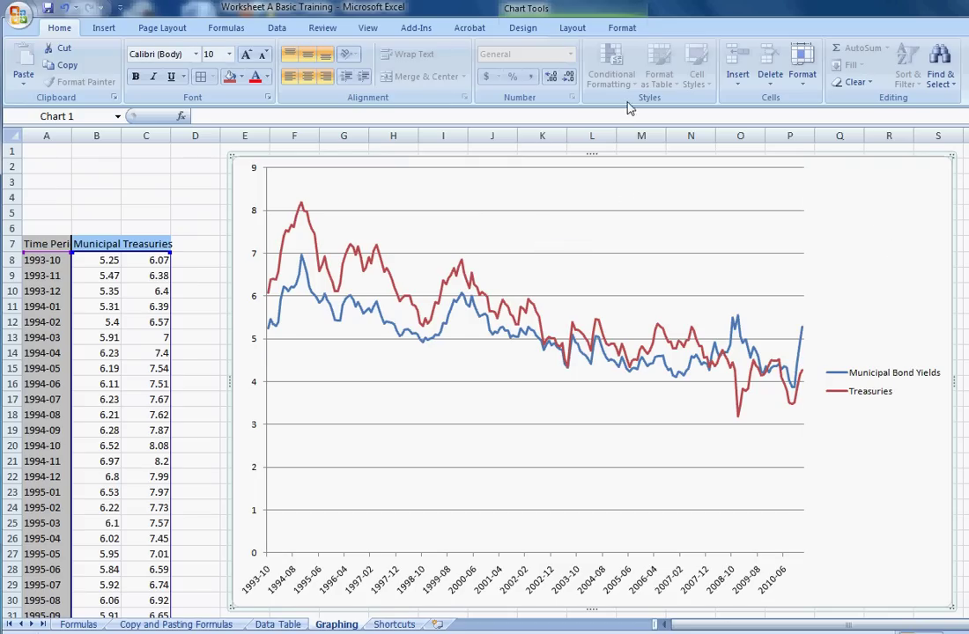
click(320, 30)
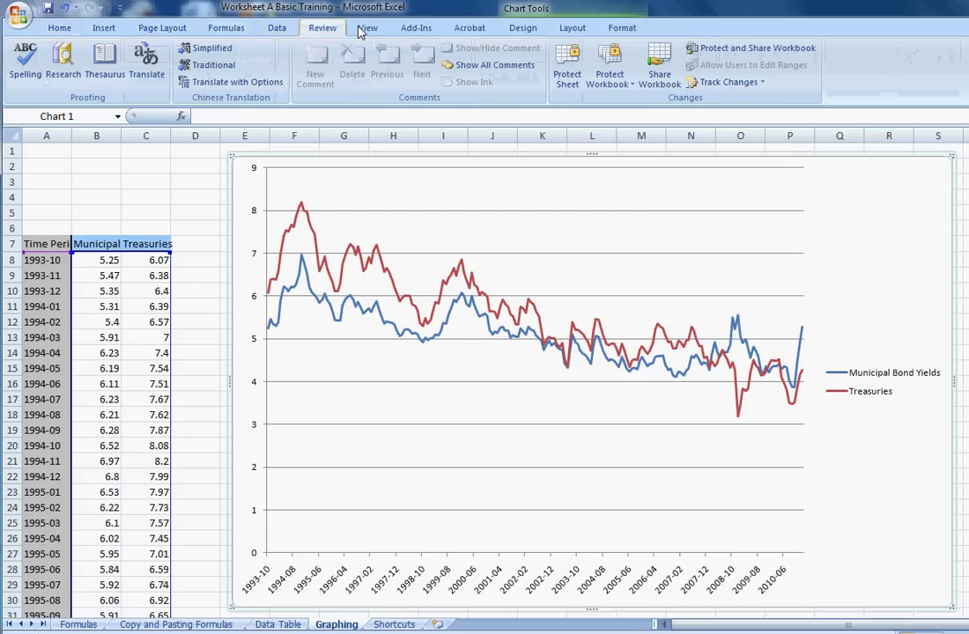
click(231, 31)
click(110, 28)
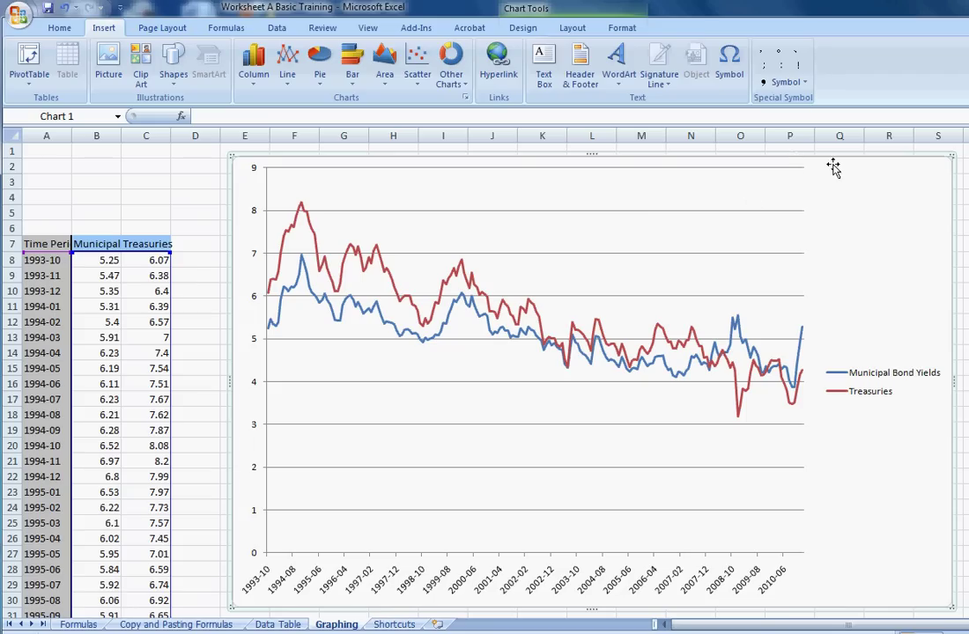
- Look over the Change Chart Type options and cancel without changing anything
right_click(879, 251)
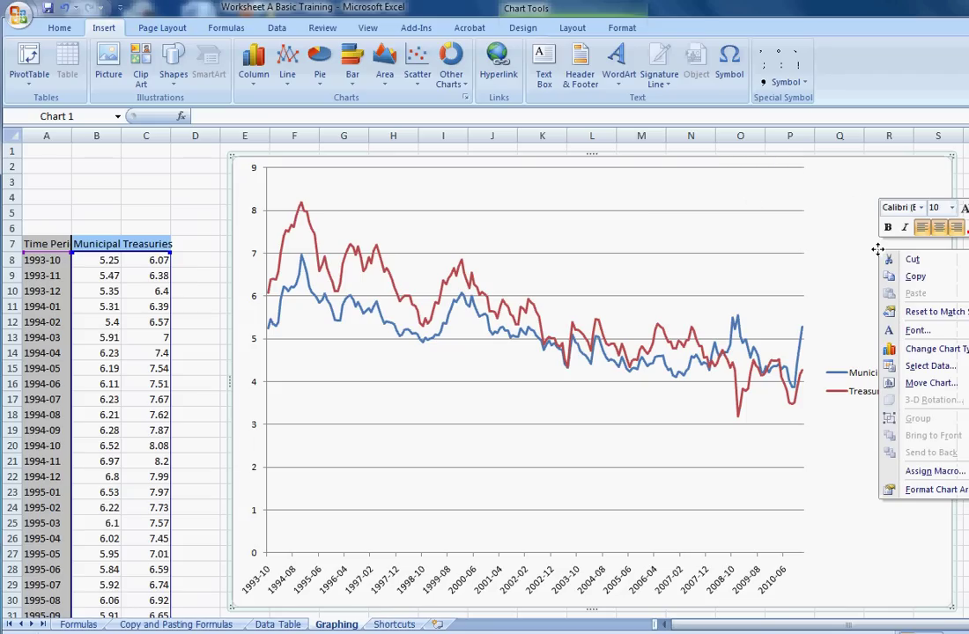
click(925, 349)
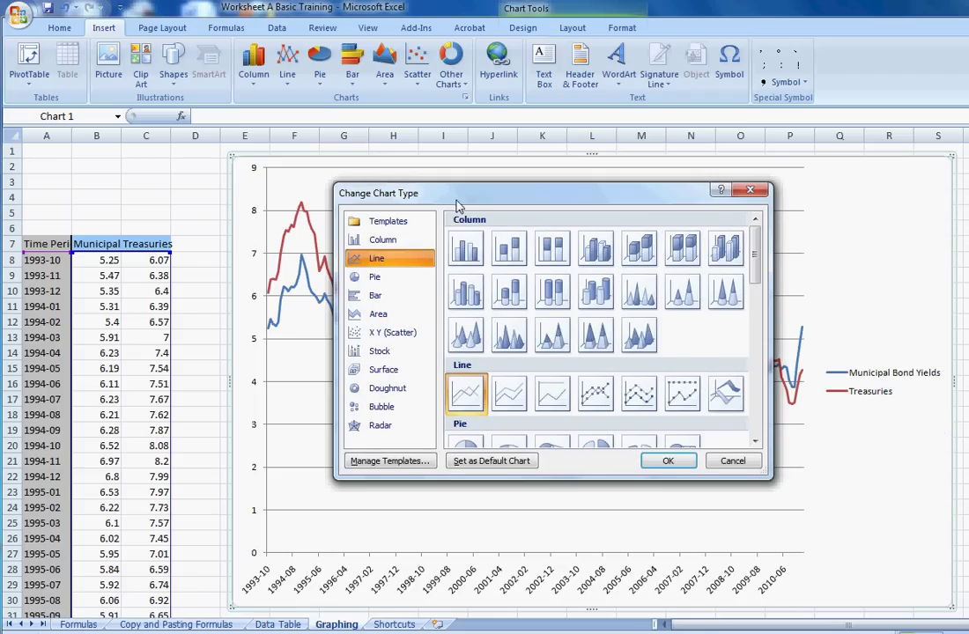
drag(457, 205, 351, 191)
click(629, 447)
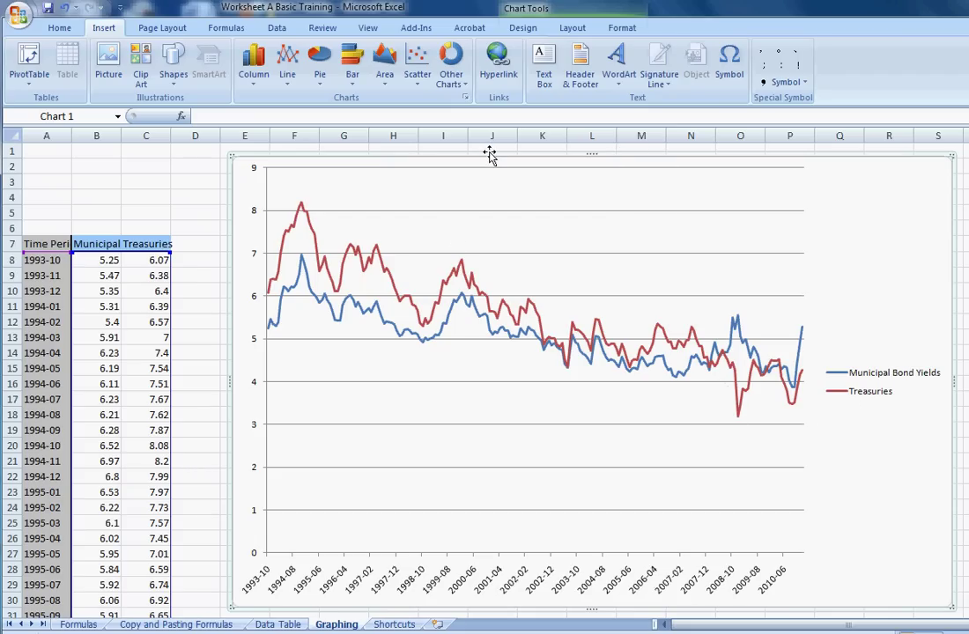
- Move the two-series chart down and back up, then delete it from the Graphing sheet
drag(490, 155, 529, 554)
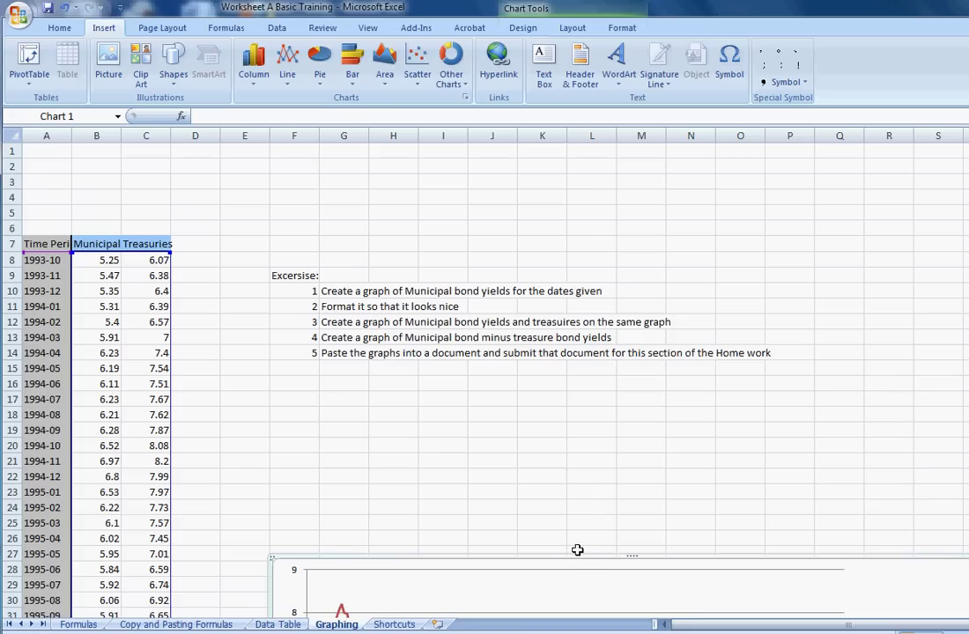
drag(569, 555, 528, 153)
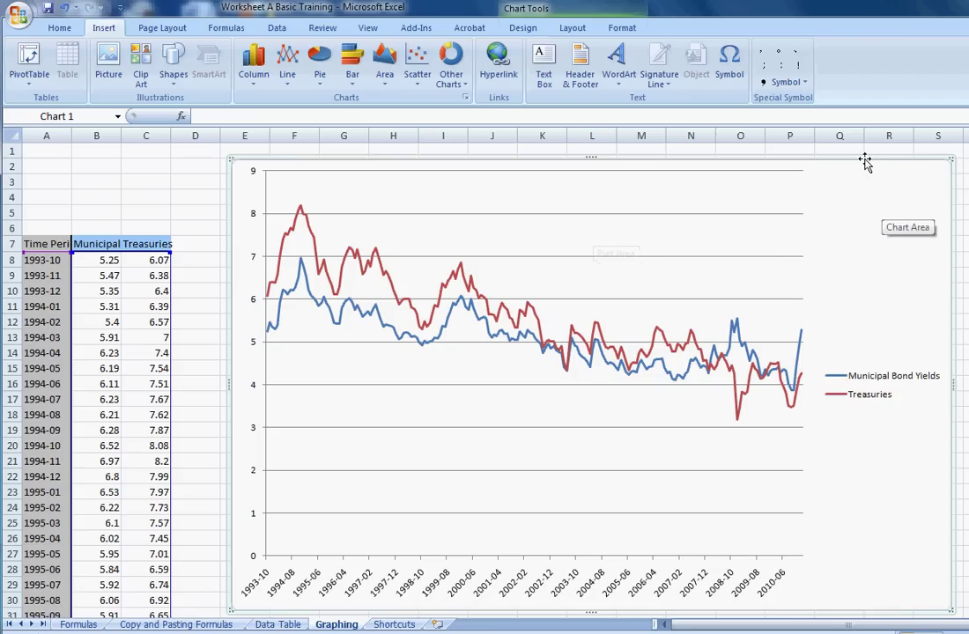
key(Delete)
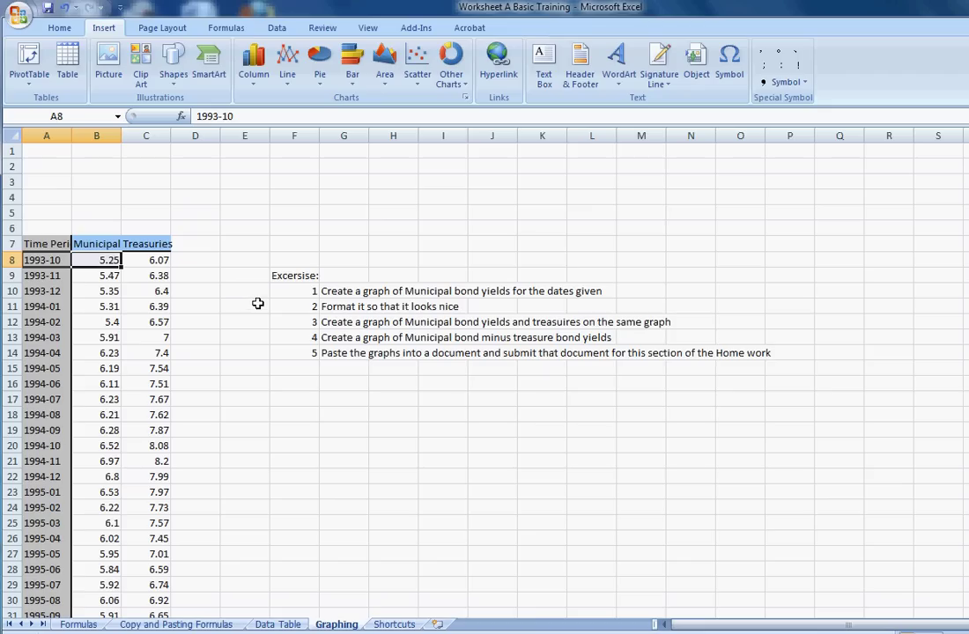
- Enter the formula =B8-C8 in D8, giving -0.82, and reselect D8
ctrl+click(203, 261)
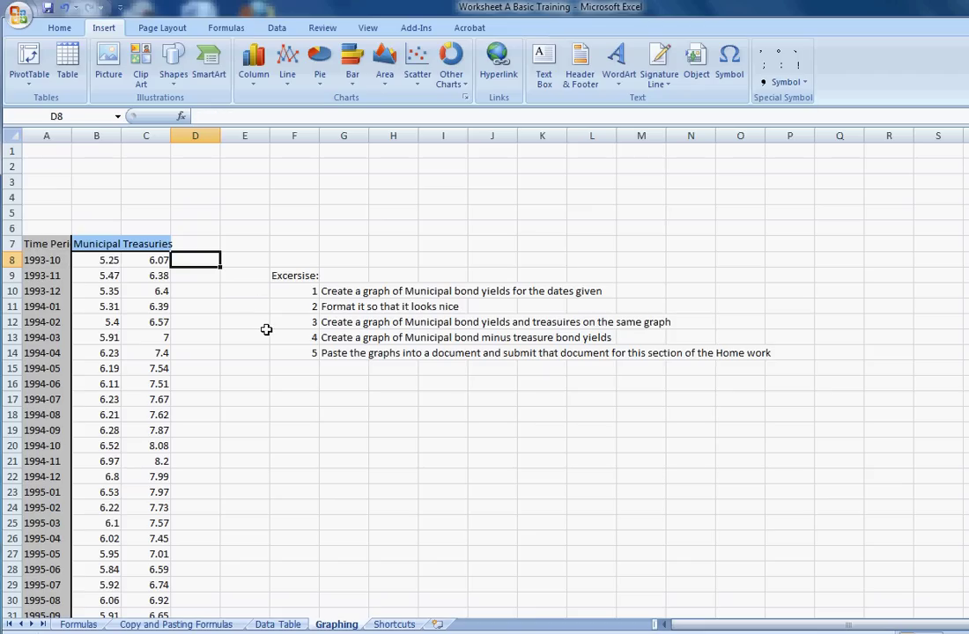
text(=)
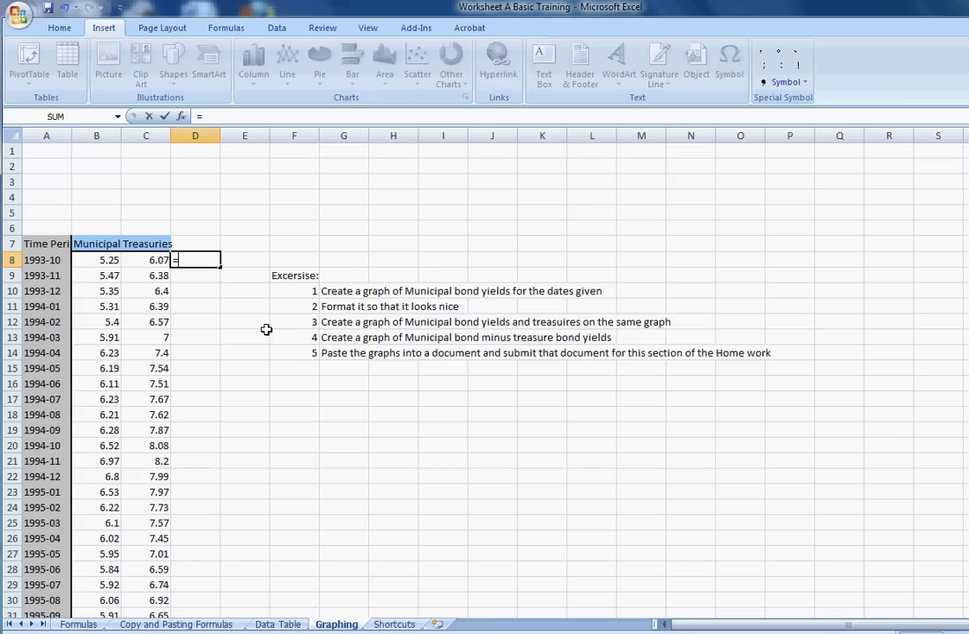
click(108, 260)
text(-)
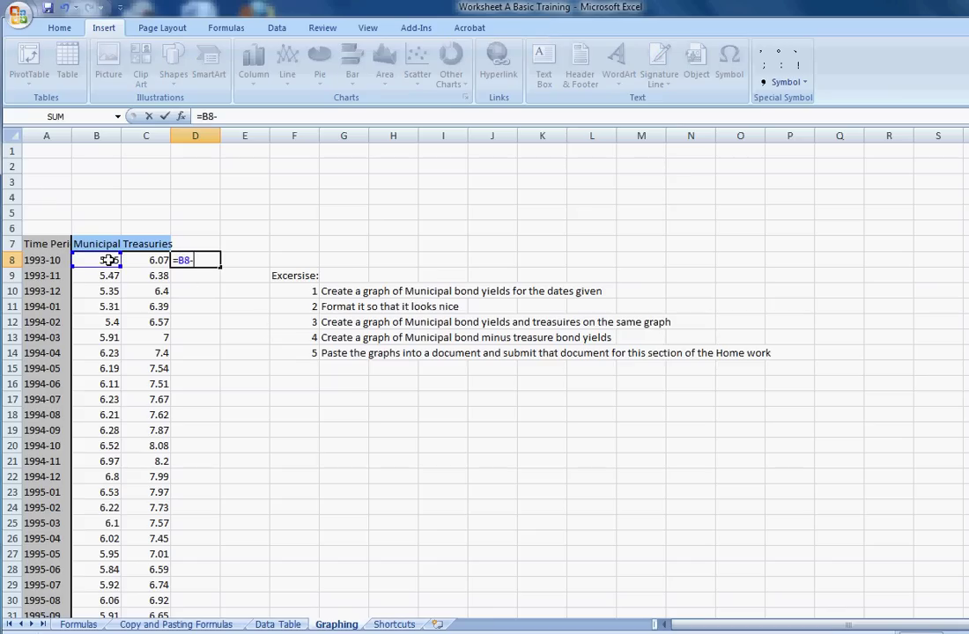
click(149, 260)
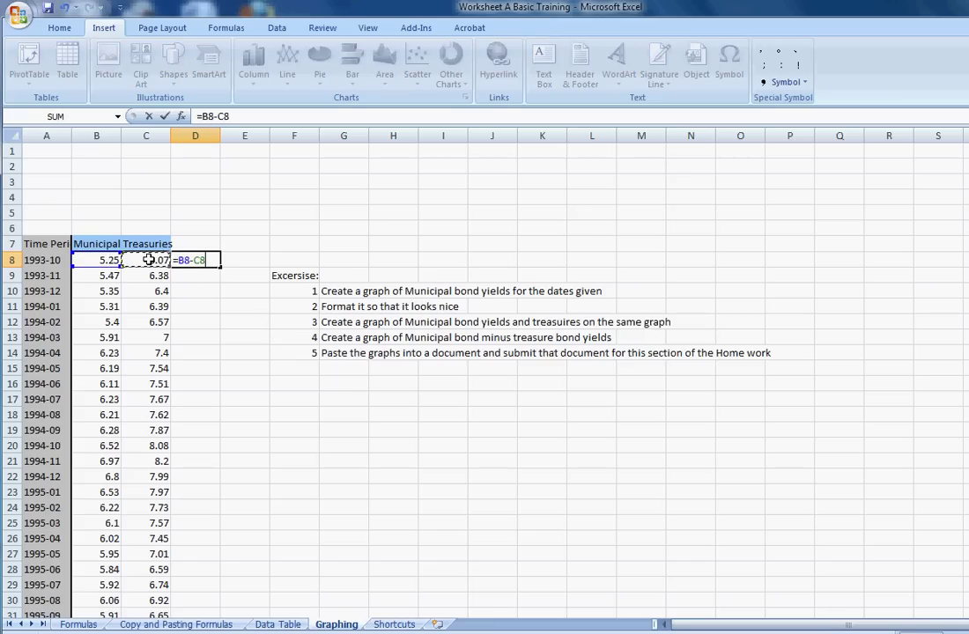
key(Return)
click(209, 259)
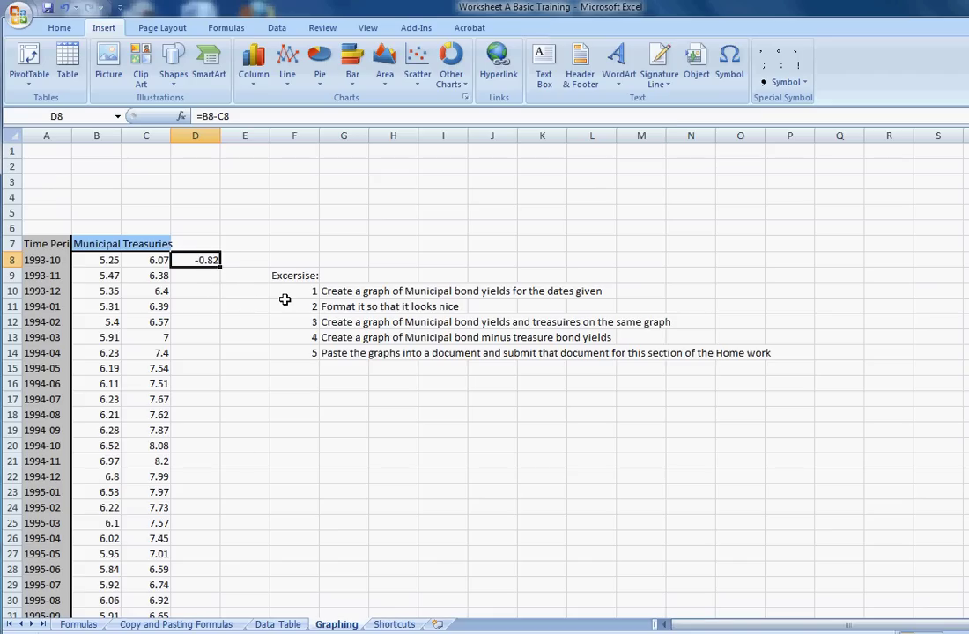
- Paste the difference formula down column D from D8 to D215
key(Down)
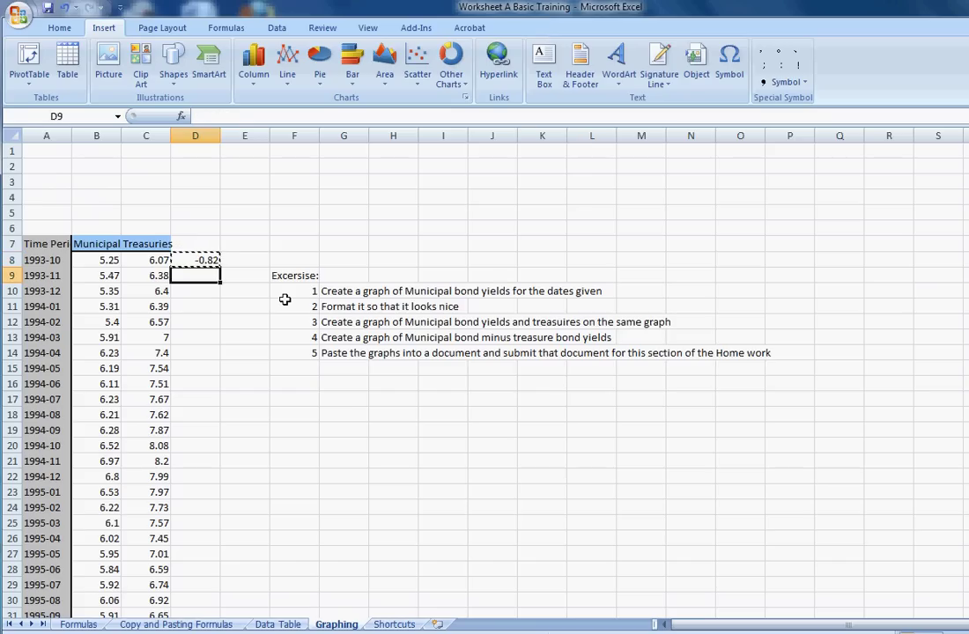
key(Left)
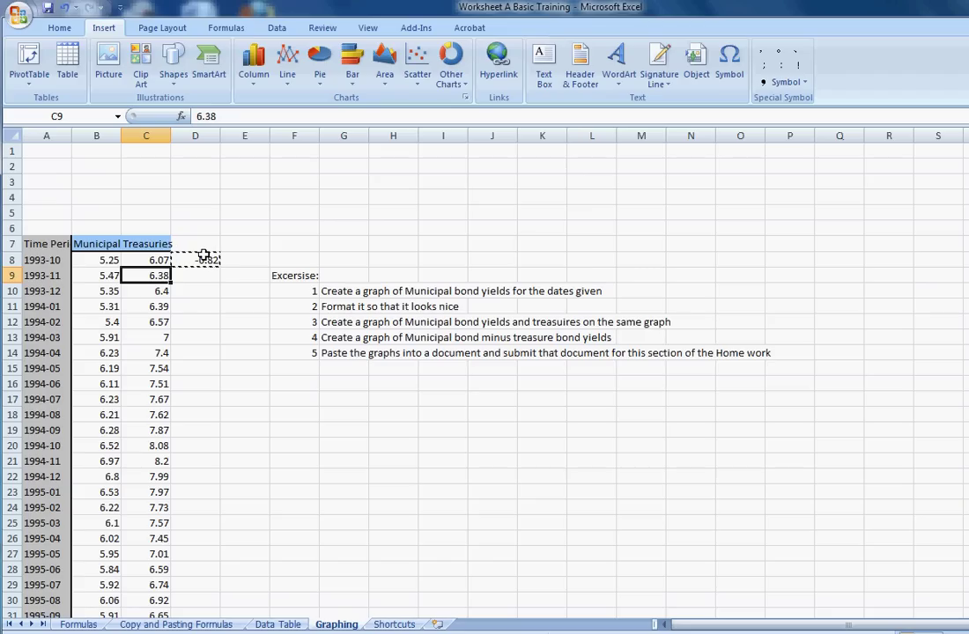
key(ctrl+Down)
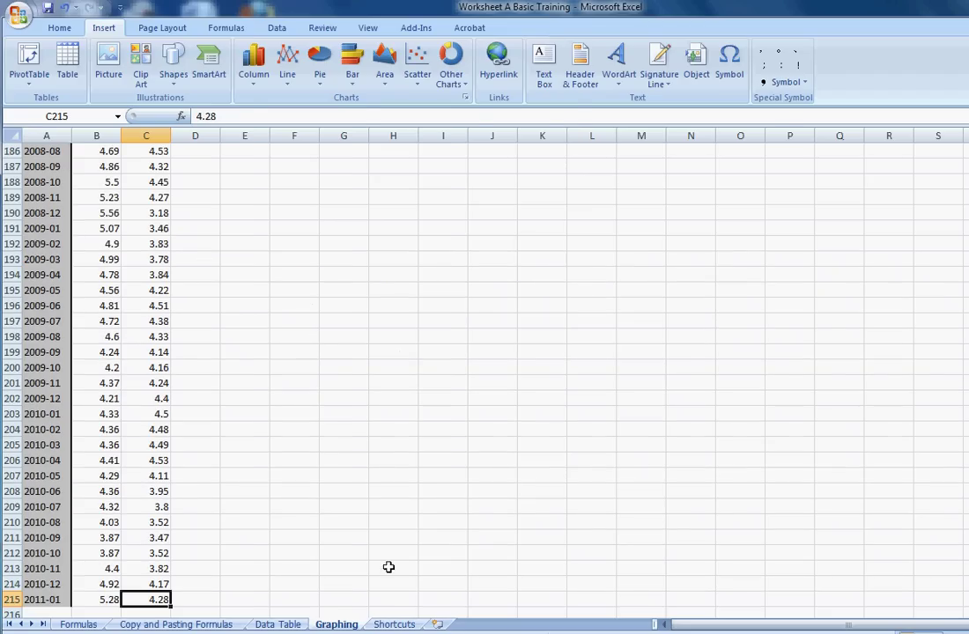
click(395, 625)
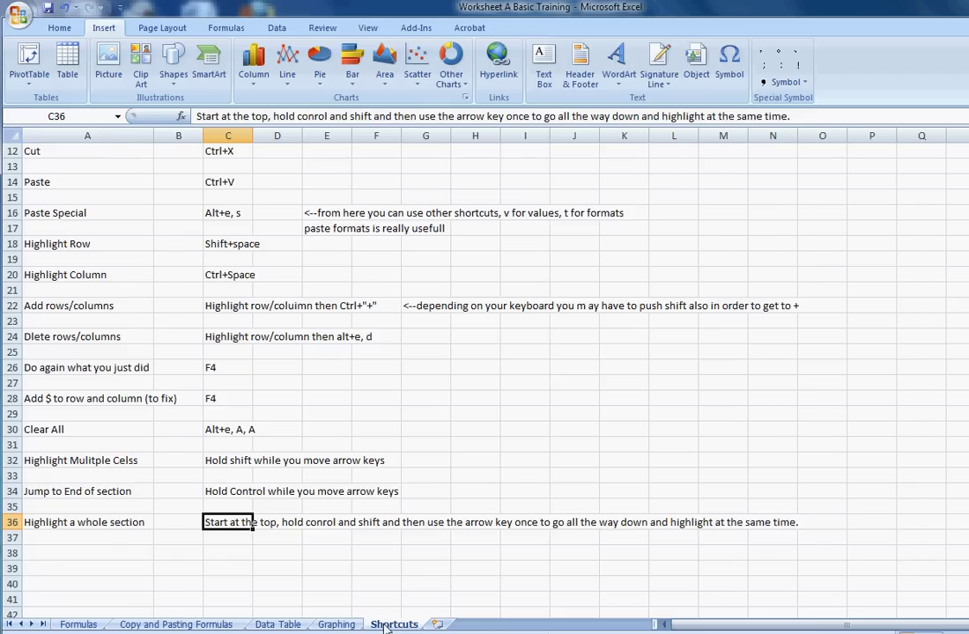
click(336, 624)
key(Right)
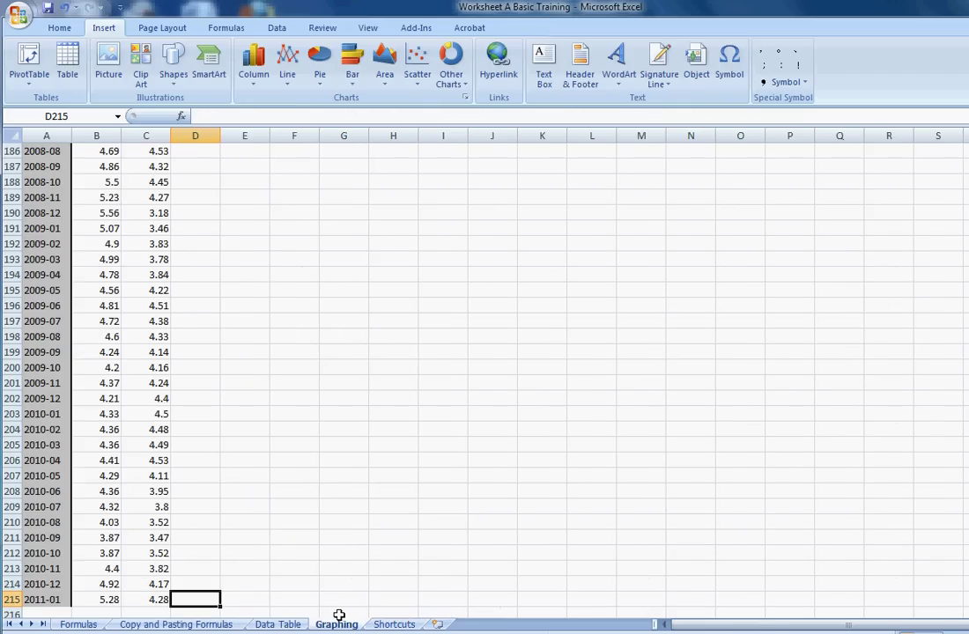
key(ctrl+shift+Up)
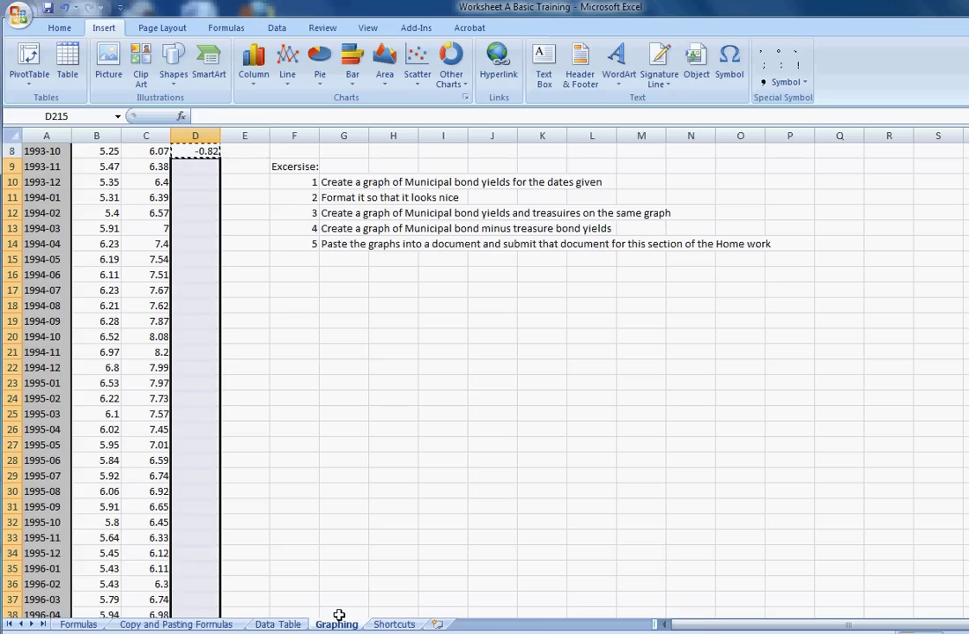
key(ctrl+v)
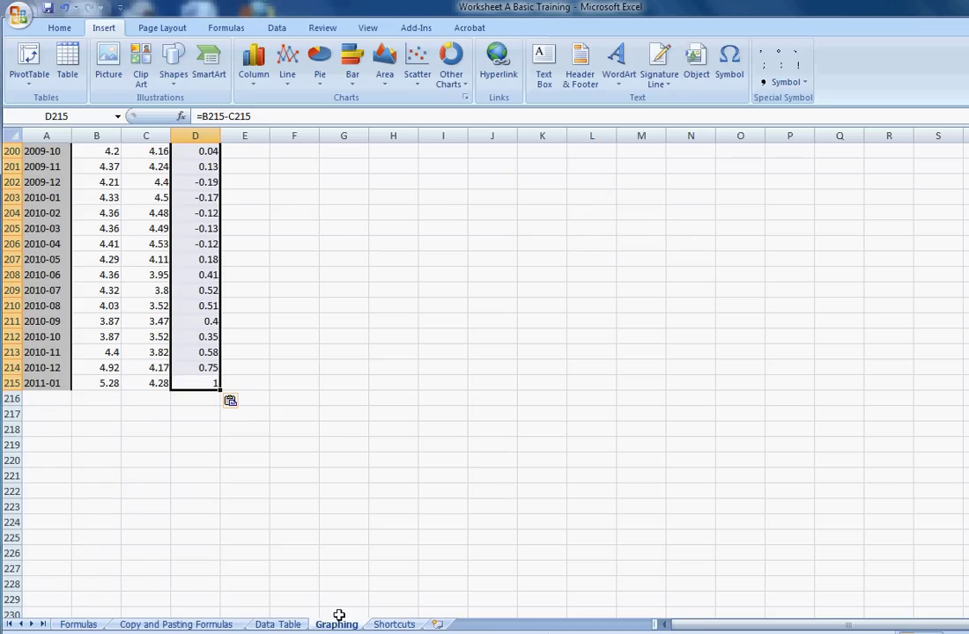
- Return to the top of column D, just above the spread values
key(Up)
key(Up)
key(Up)
key(Up)
key(Up)
key(Up)
key(Up)
key(Up)
key(Up)
key(Up)
key(Up)
key(Up)
key(Up)
key(Up)
key(Up)
key(Up)
key(Up)
key(Up)
key(Up)
key(Up)
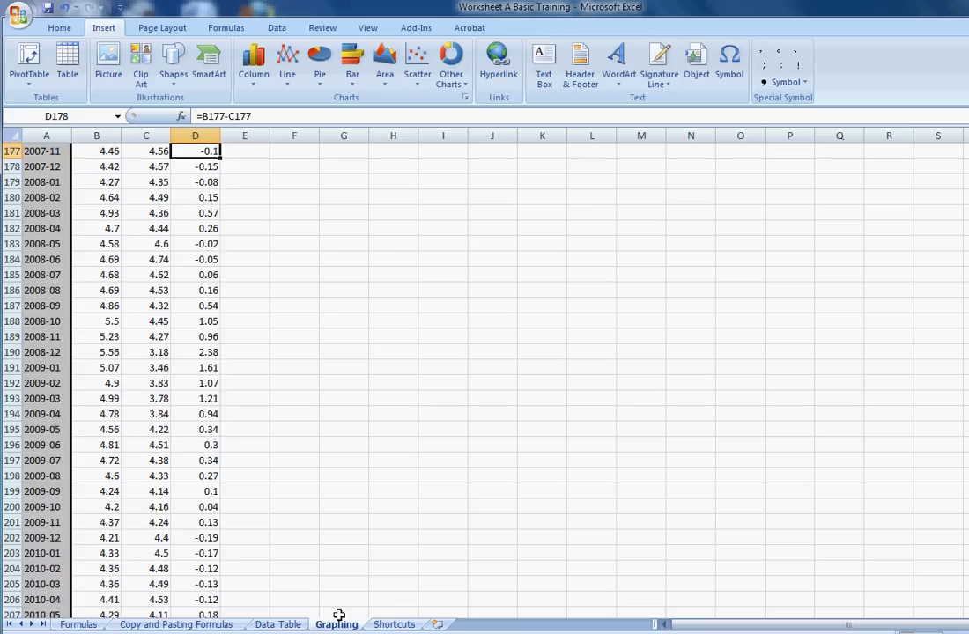
key(Up)
key(Up)
key(Up)
key(Up)
key(Up)
key(Up)
key(Up)
key(Up)
key(Up)
key(Up)
key(Up)
key(Up)
key(Up)
key(Up)
key(Up)
key(Up)
key(Up)
key(Up)
key(Up)
key(Up)
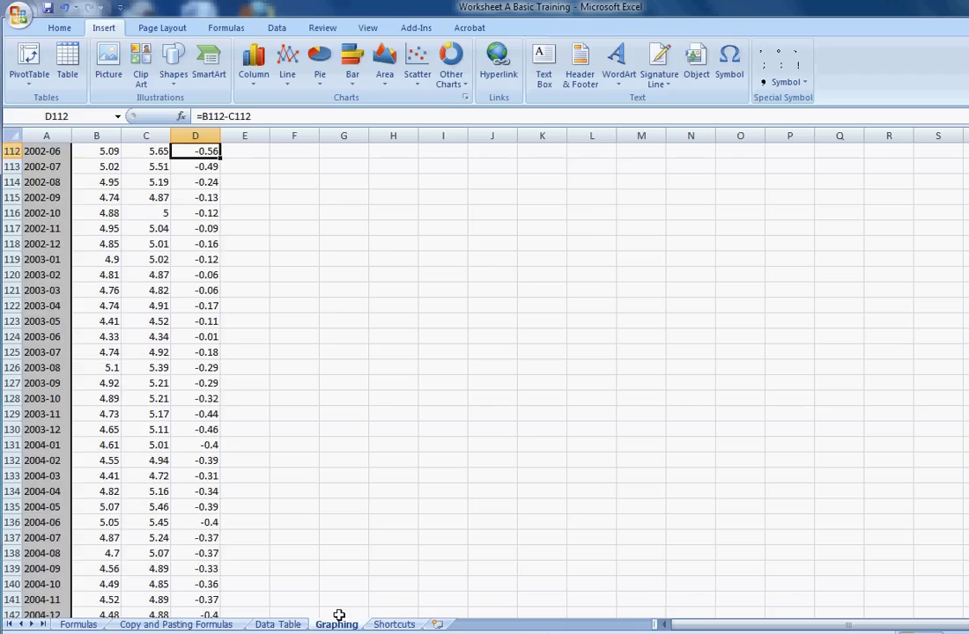
key(ctrl+Up)
key(ctrl+Up)
key(Down)
key(Down)
key(Down)
key(Down)
key(Down)
key(Down)
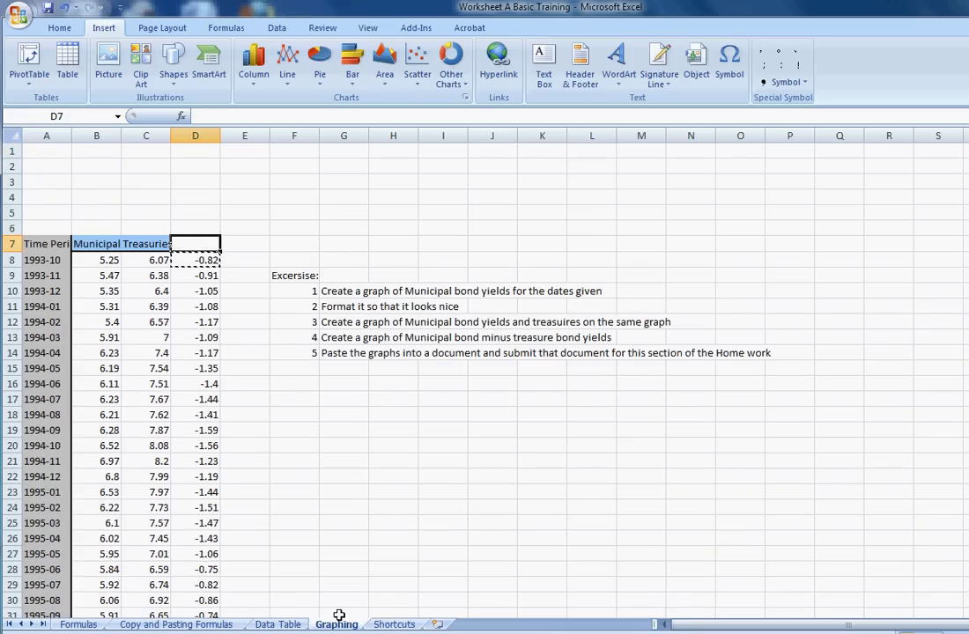
key(Down)
key(Down)
key(Down)
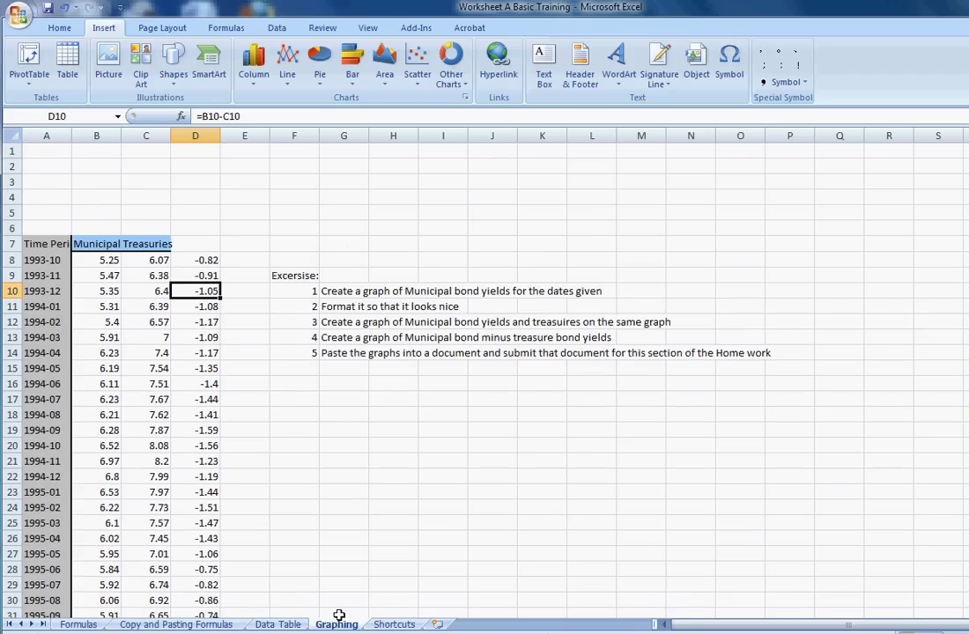
- Enter 'Spread of Municipals over Treasuries' as the header in cell D7
click(210, 247)
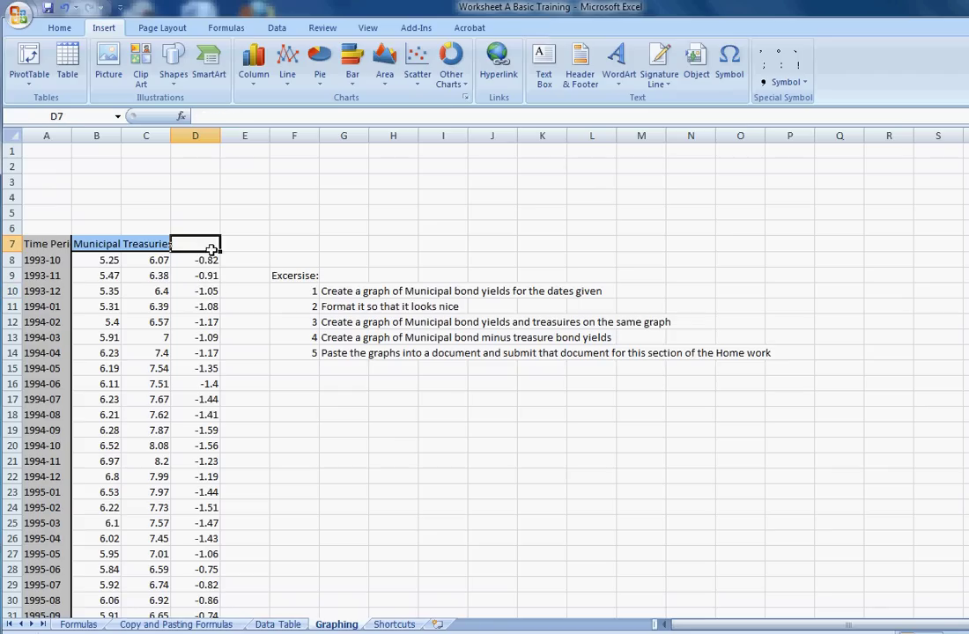
text(Spread)
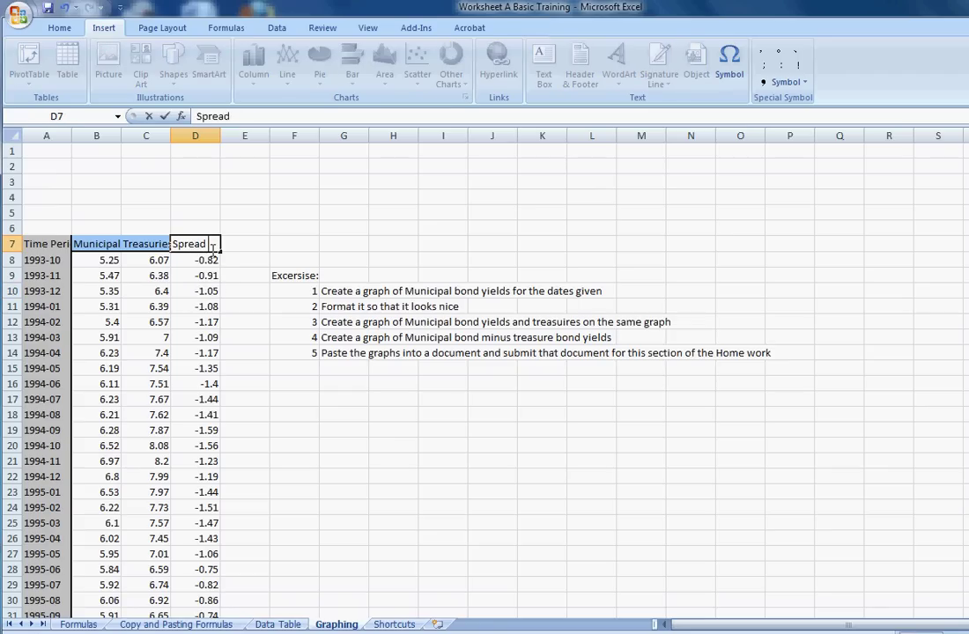
text( of Muni)
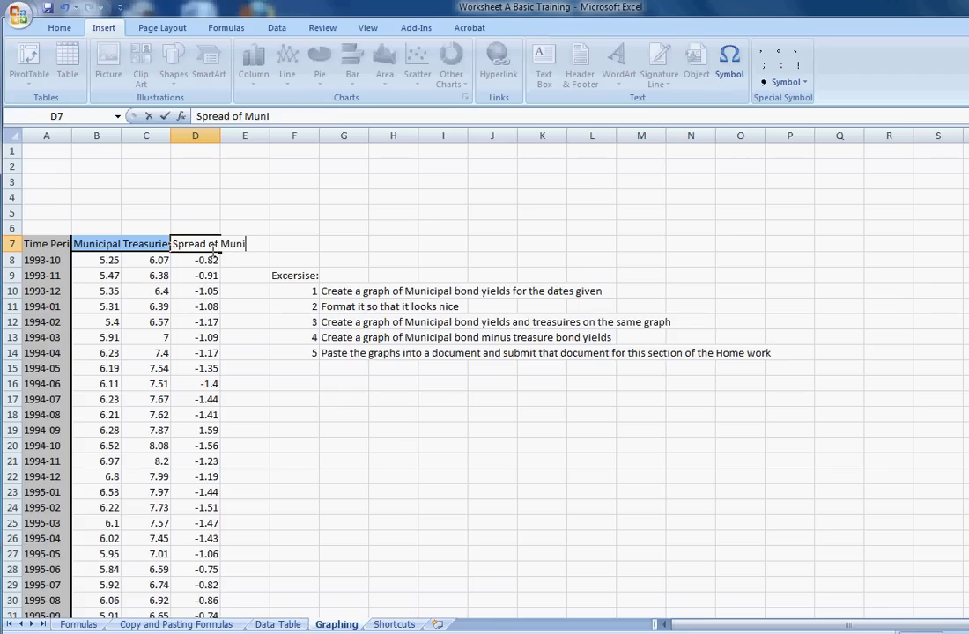
text(cipals over Treasu)
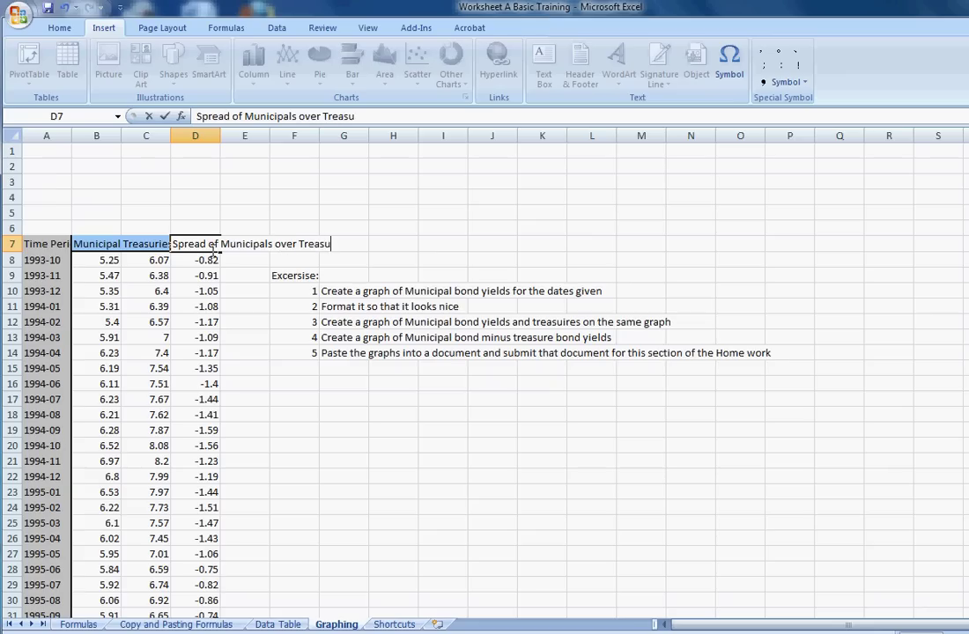
text(ries)
key(Return)
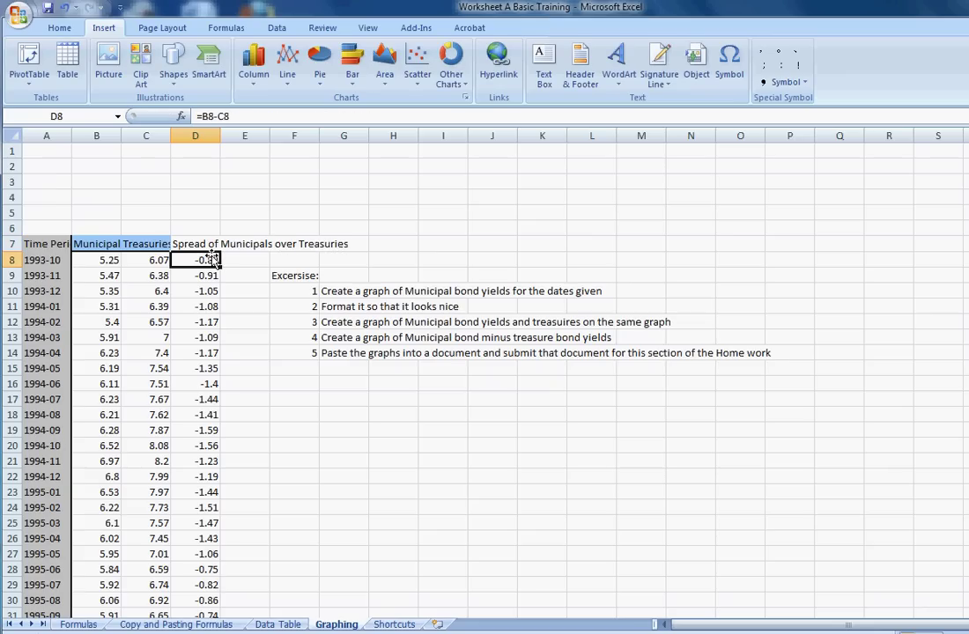
click(198, 241)
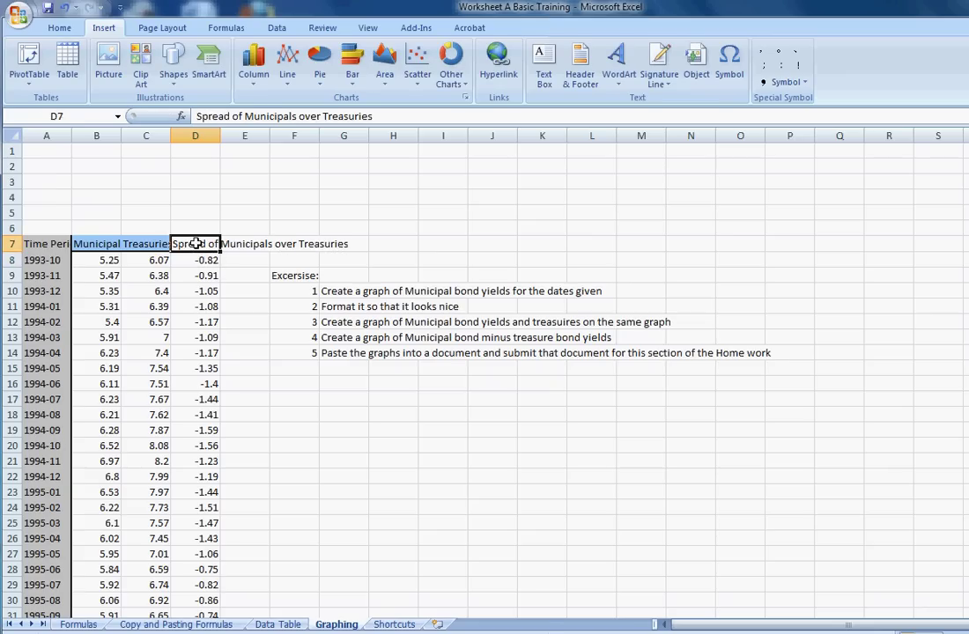
- Insert a basic 2-D line chart of A8:D215 showing both yields and the spread
mouse_move(195, 243)
mouse_down()
mouse_move(198, 564)
mouse_move(210, 389)
mouse_move(199, 263)
mouse_move(214, 245)
mouse_up()
ctrl+click(38, 260)
drag(38, 260, 199, 616)
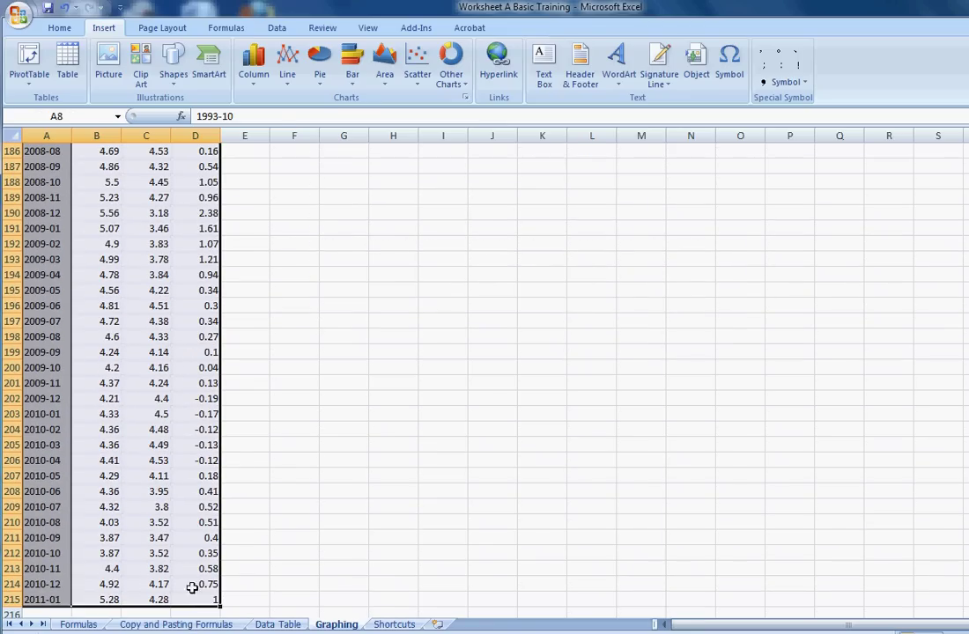
click(287, 58)
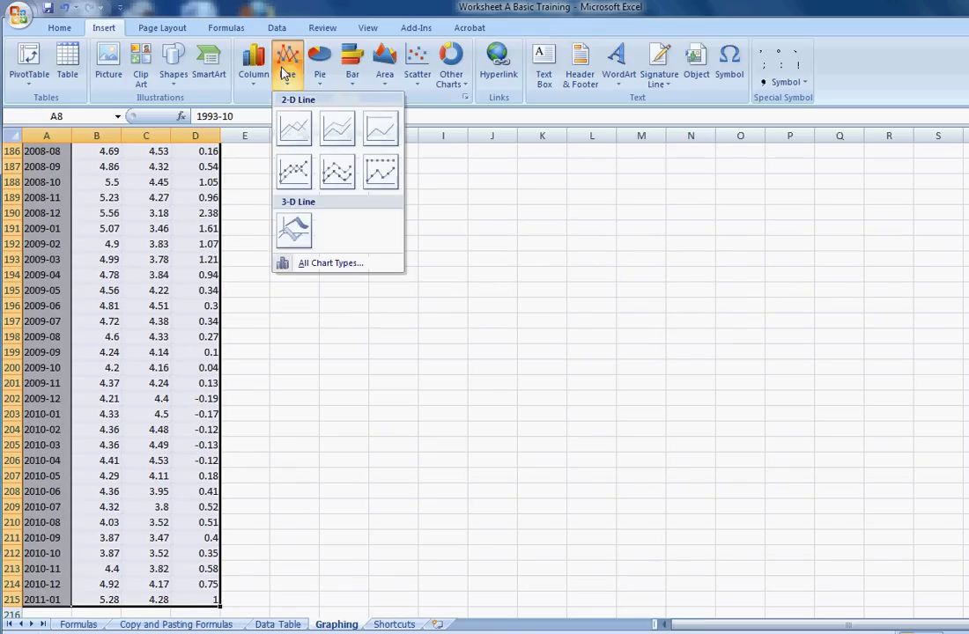
click(290, 126)
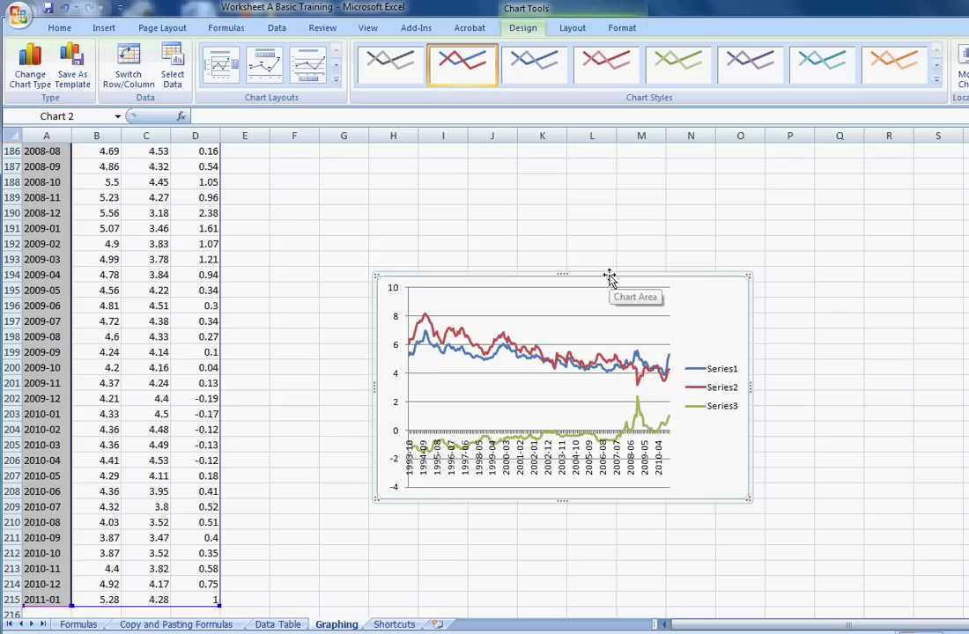
- Move the chart up-left and remove the yield series in Select Data, keeping only Series3
drag(608, 277, 508, 198)
right_click(598, 362)
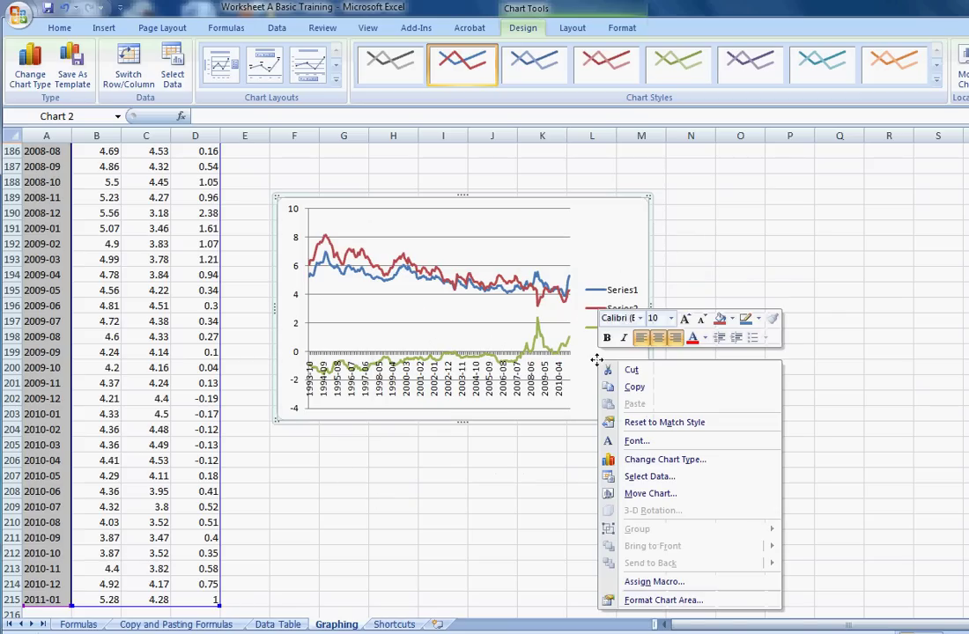
click(662, 484)
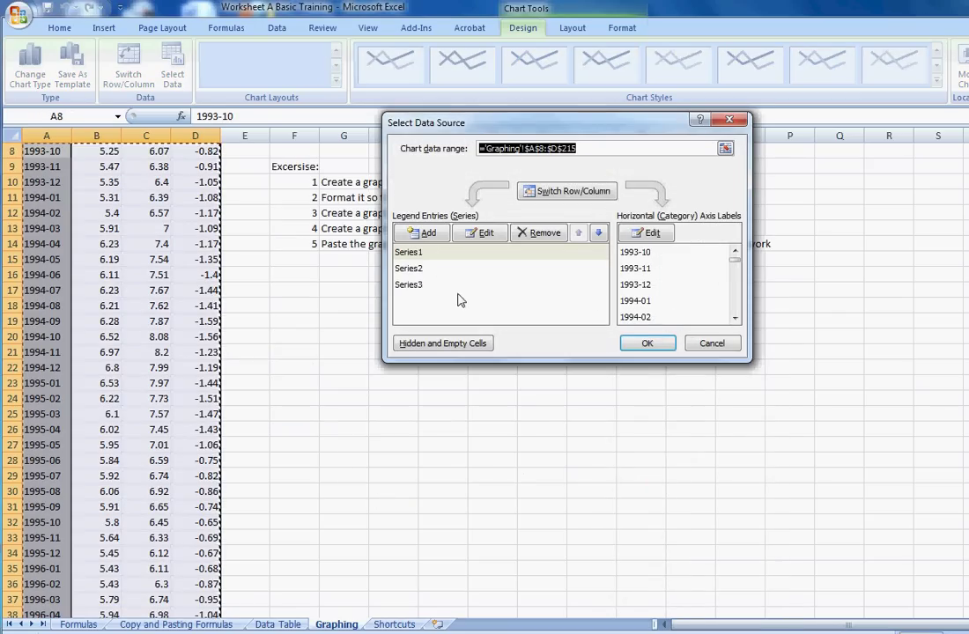
click(408, 254)
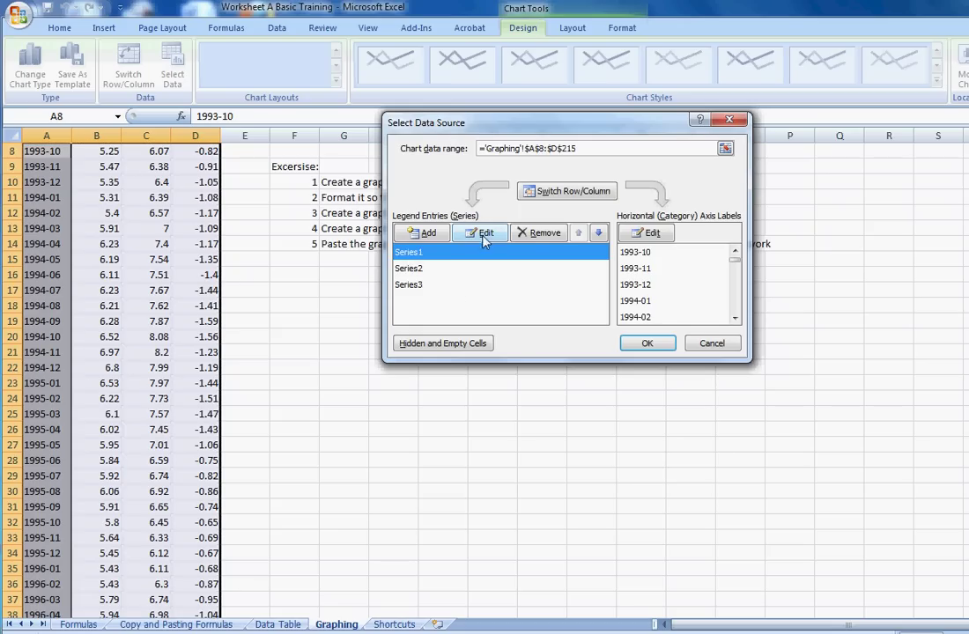
click(533, 240)
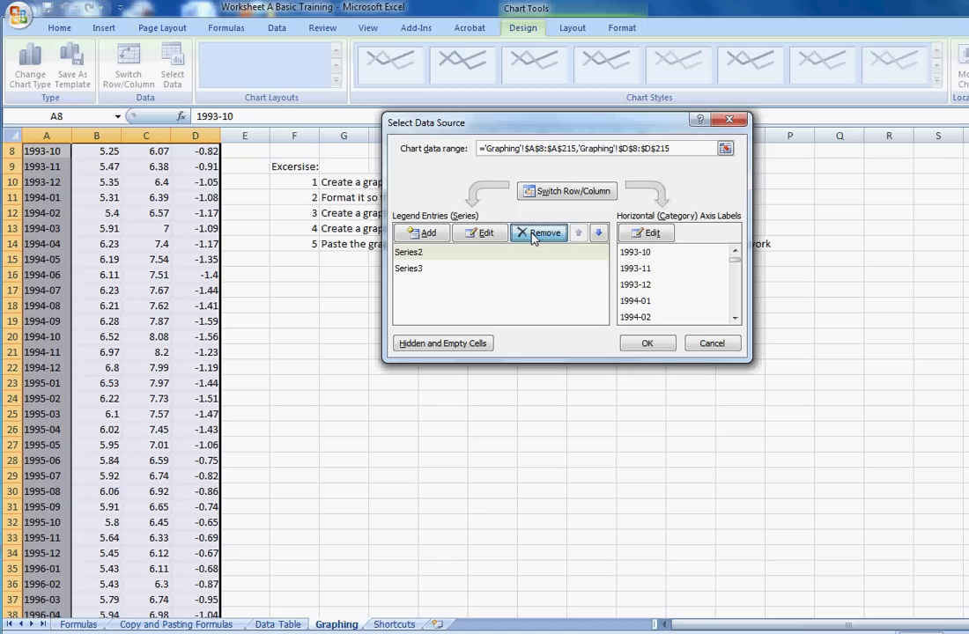
click(645, 344)
- Move the spread chart up-left and enlarge it toward the lower right
scroll(733, 324, down, 16)
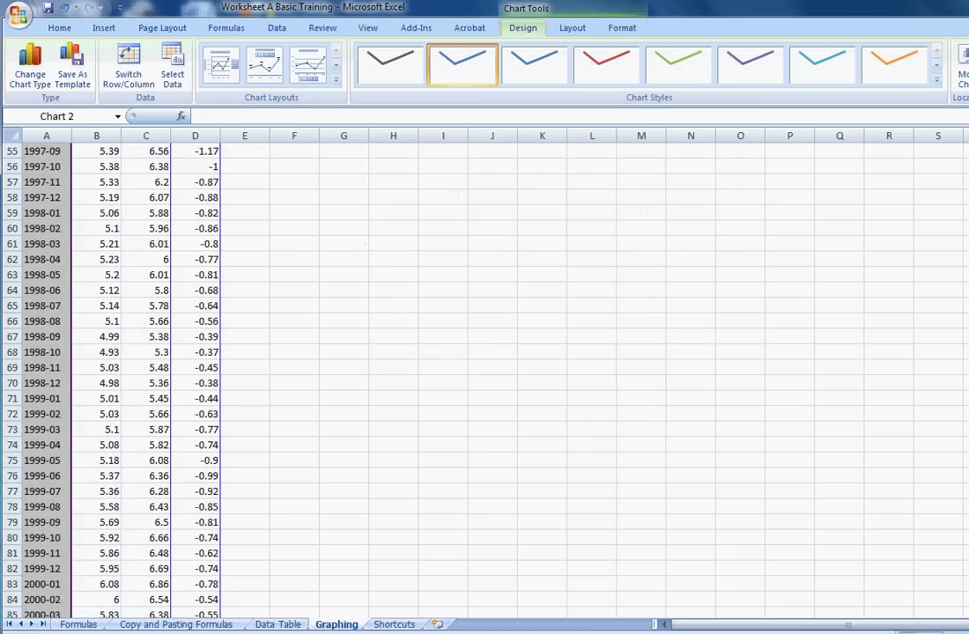
scroll(361, 438, down, 20)
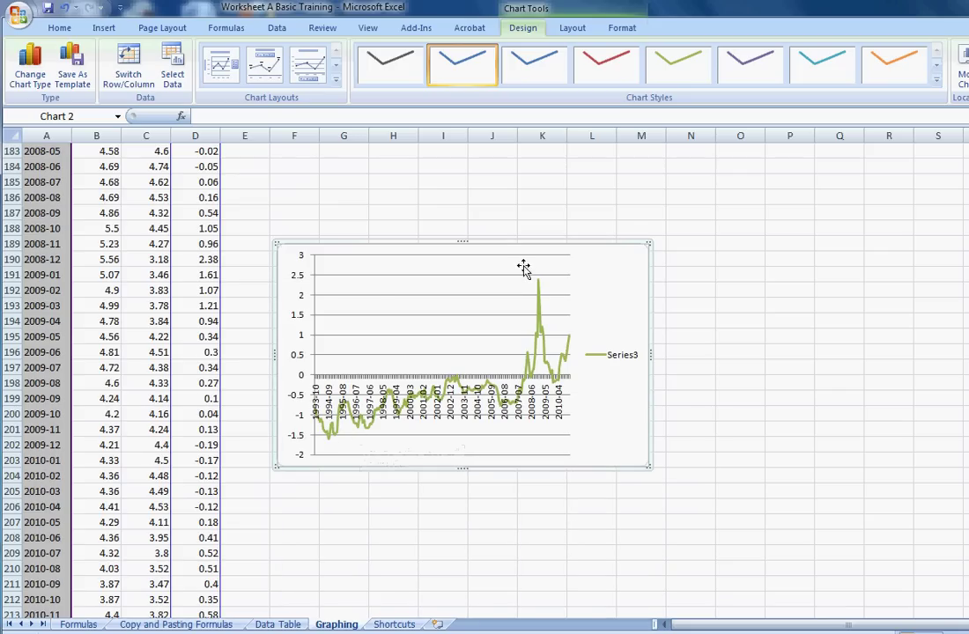
drag(499, 234, 482, 199)
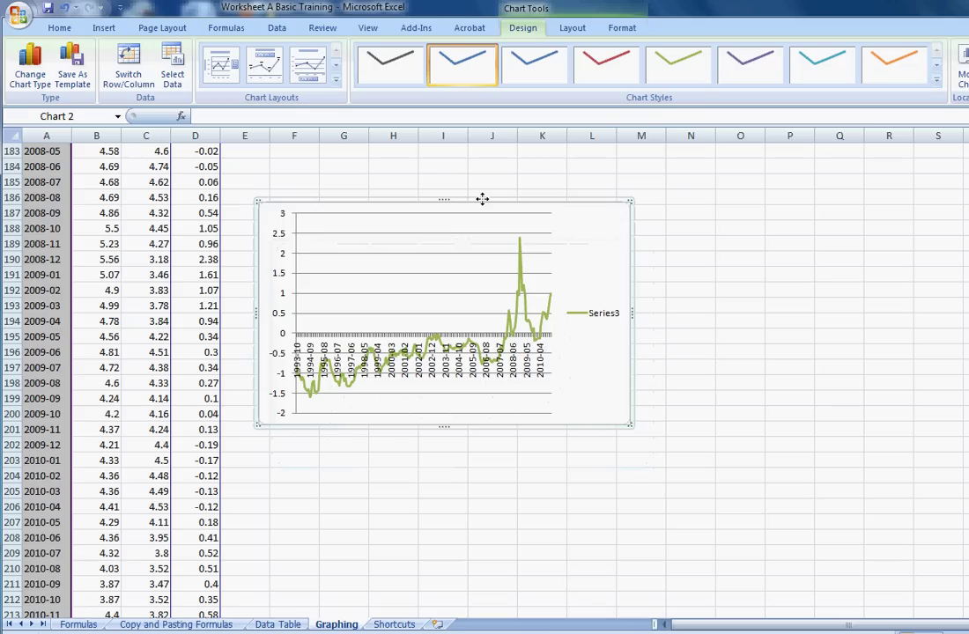
drag(631, 424, 788, 604)
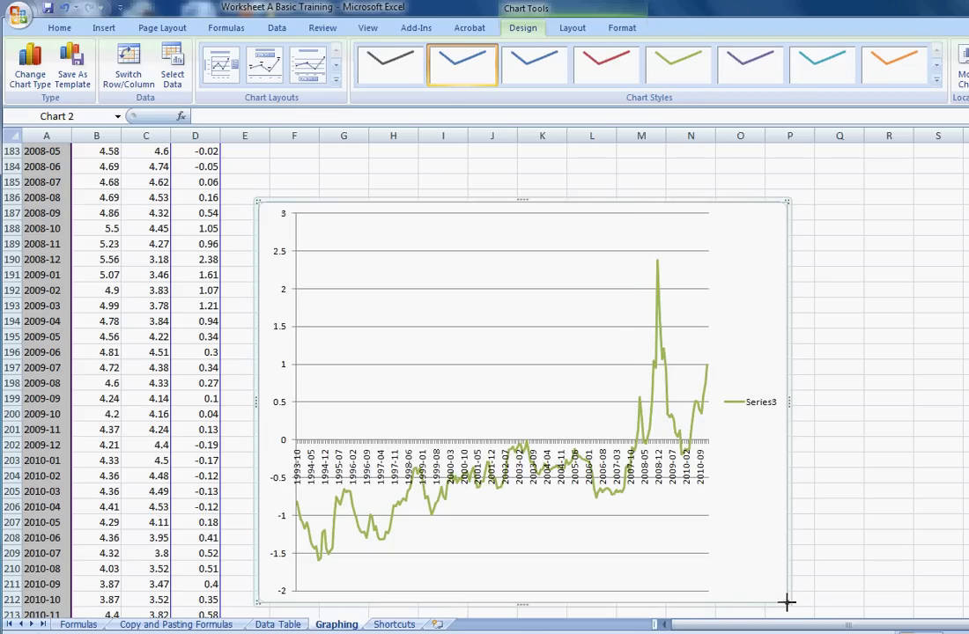
- Set the spread series name to cell D7, 'Spread of Municipals over Treasuries'
right_click(754, 405)
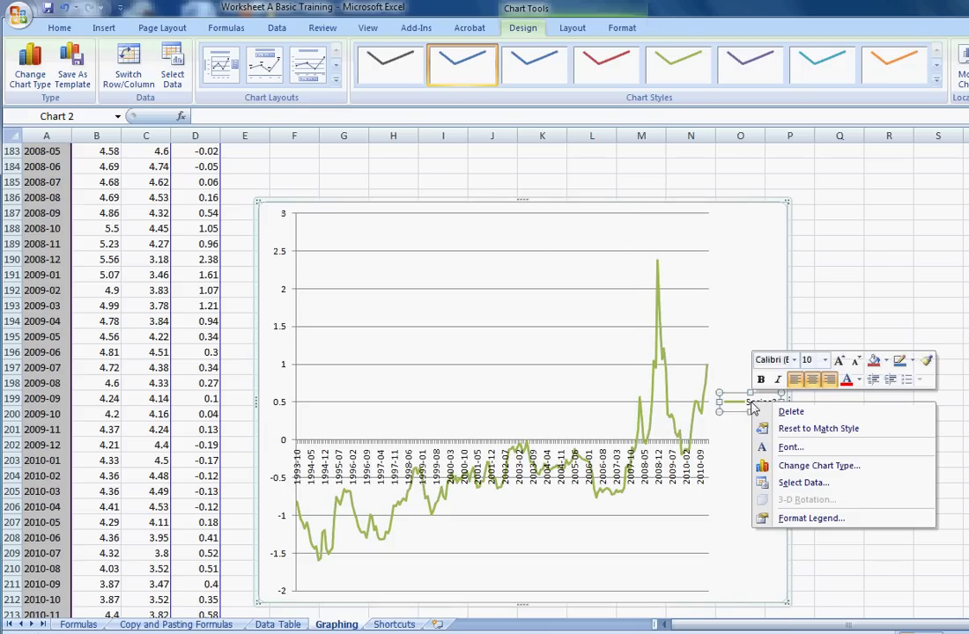
click(755, 483)
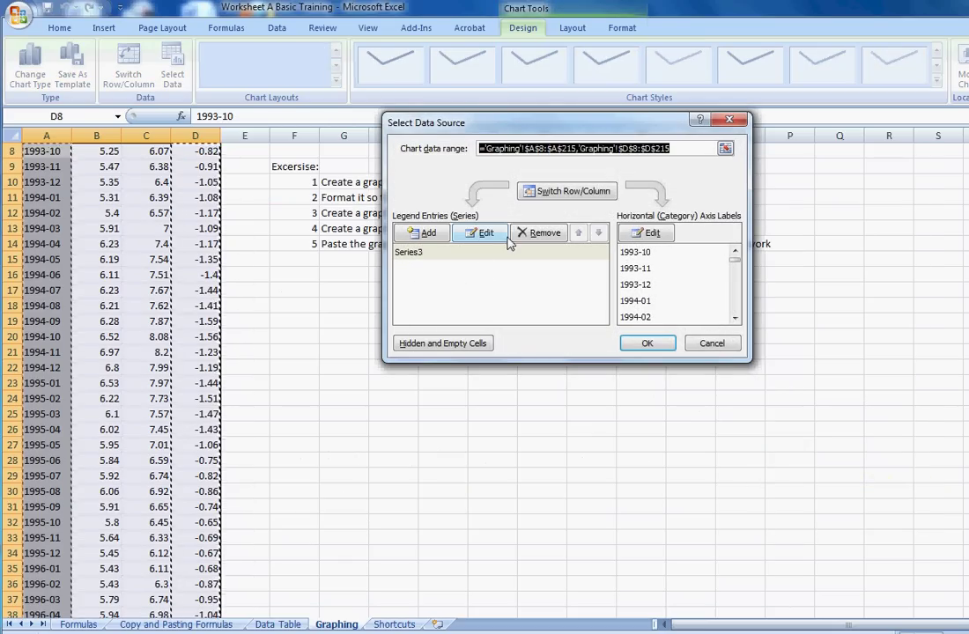
click(482, 233)
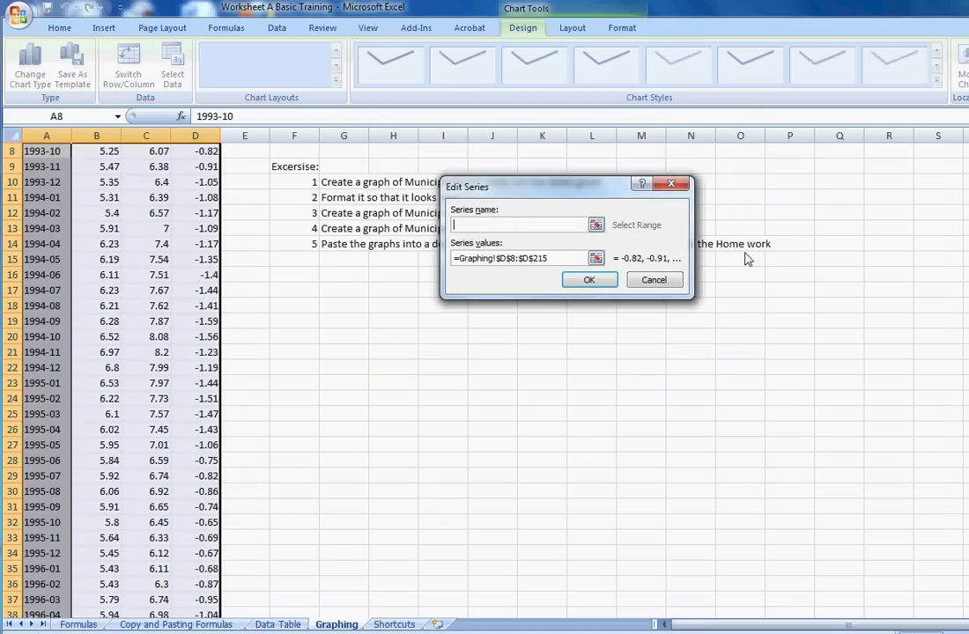
scroll(264, 379, up, 3)
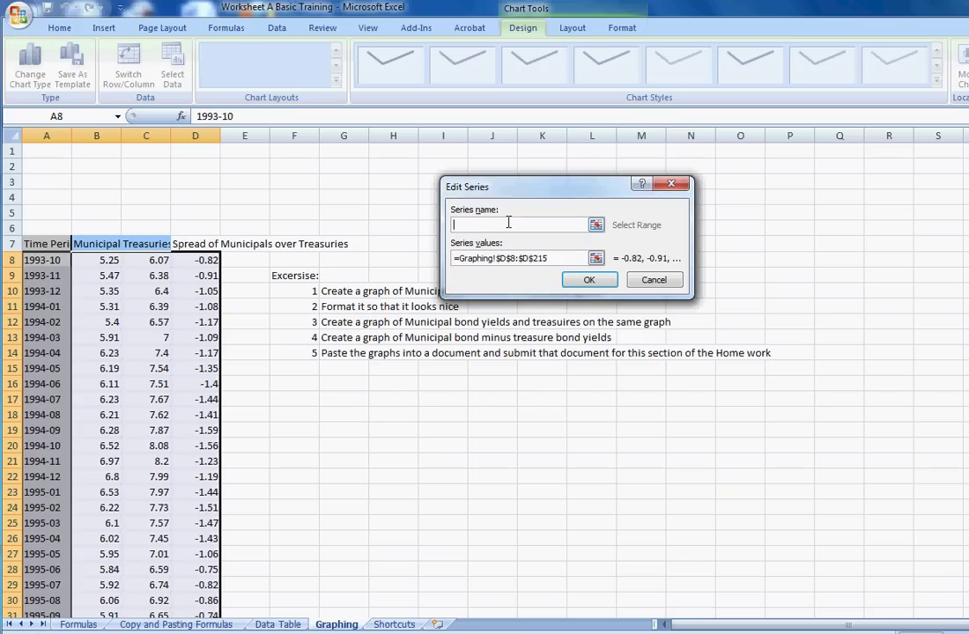
click(201, 245)
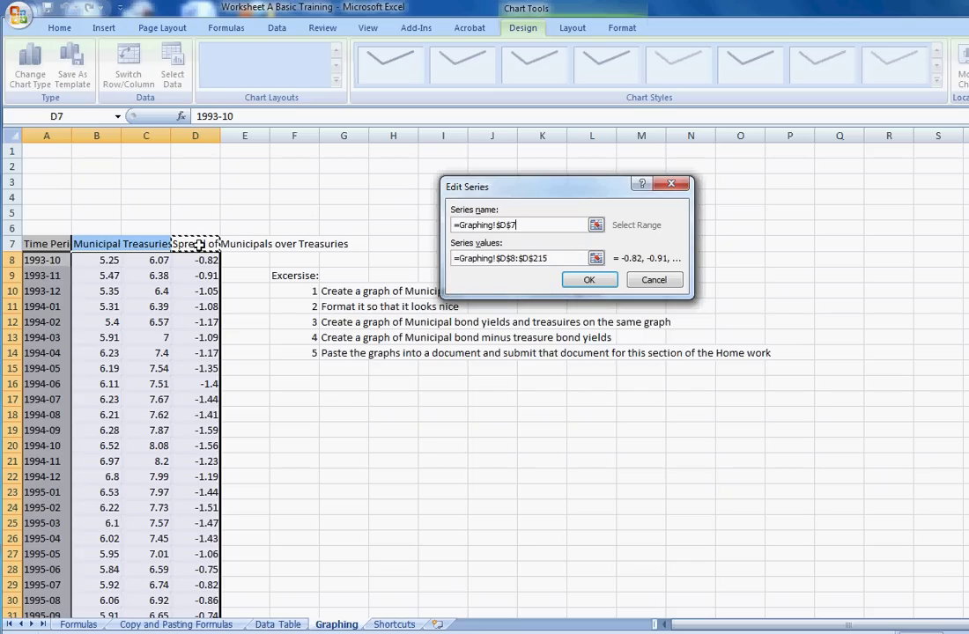
click(588, 280)
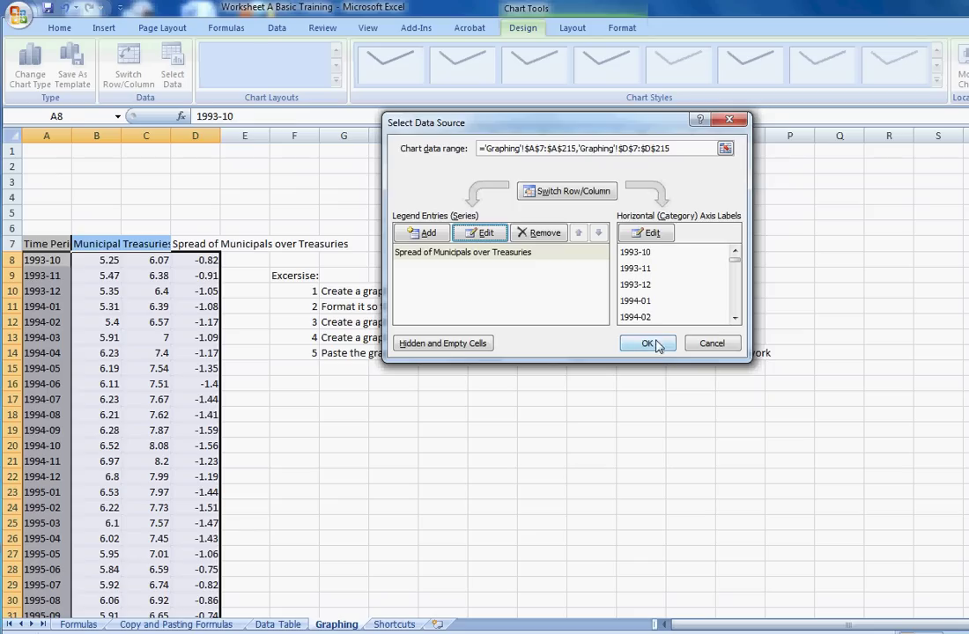
click(650, 343)
click(210, 244)
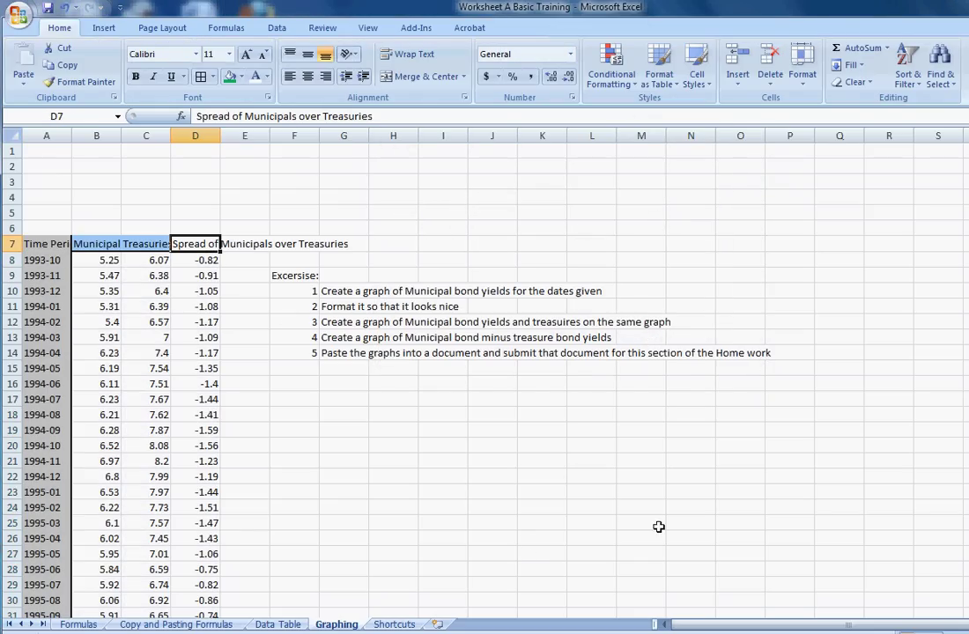
scroll(642, 520, down, 20)
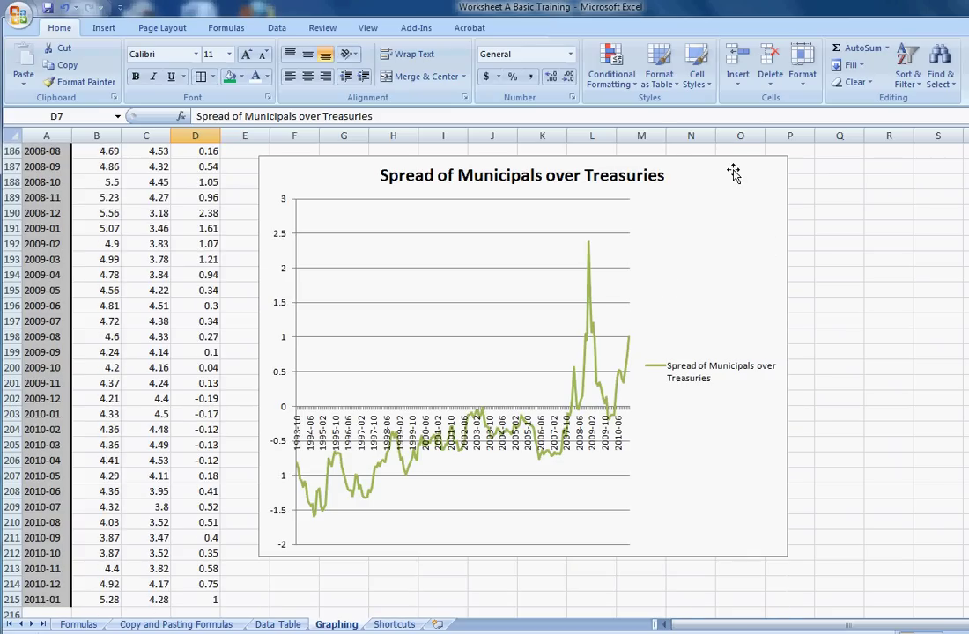
drag(627, 156, 689, 347)
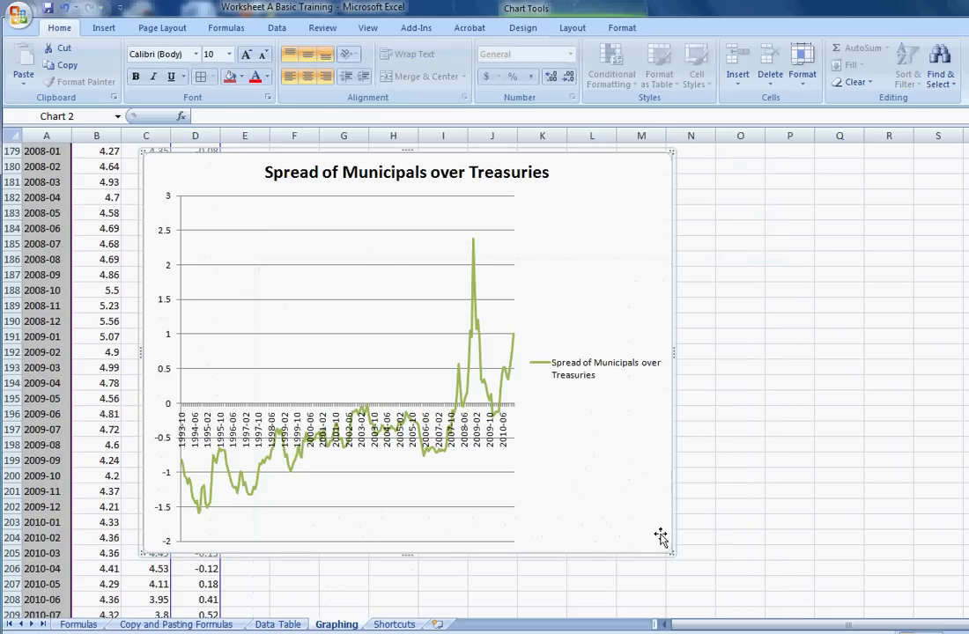
drag(671, 551, 841, 603)
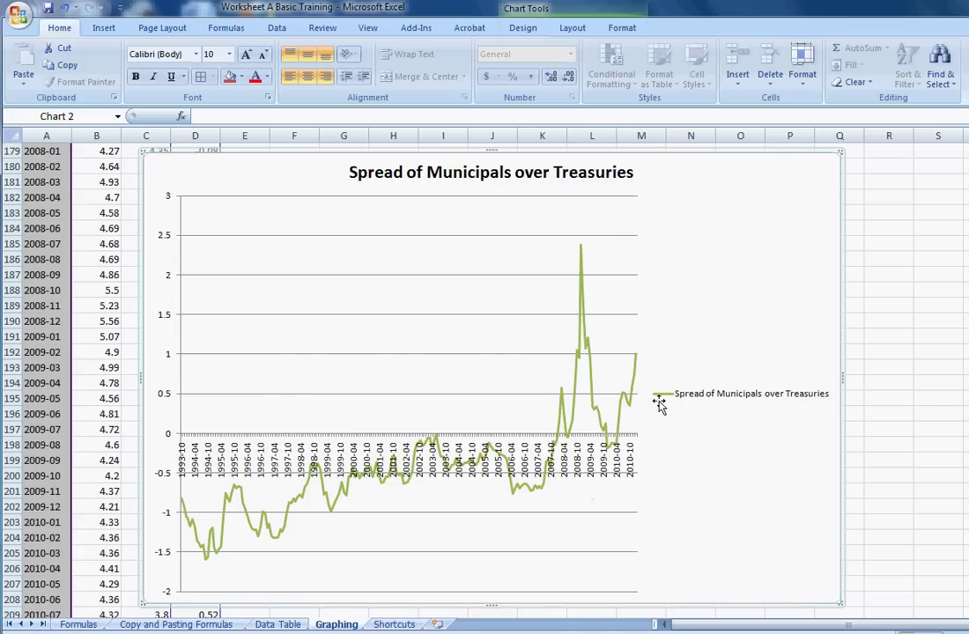
scroll(857, 448, down, 2)
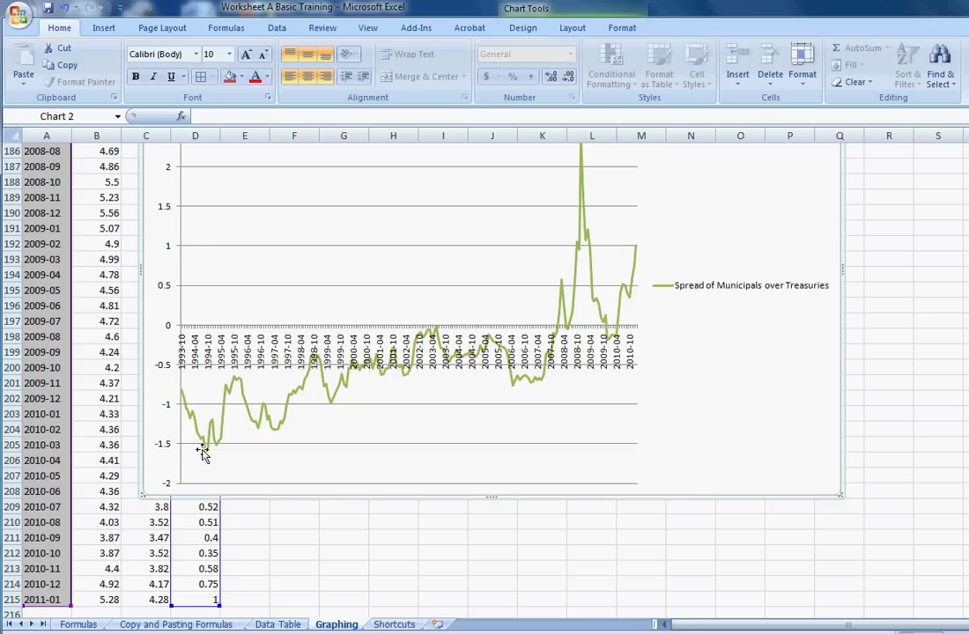
- Format the vertical axis so the horizontal axis crosses at axis value -2
right_click(274, 345)
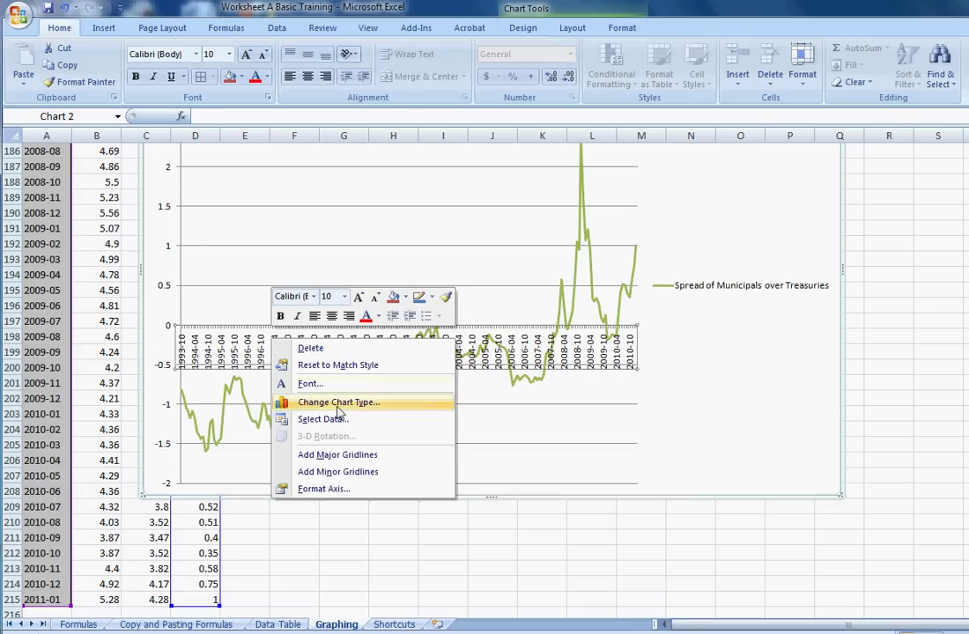
click(334, 491)
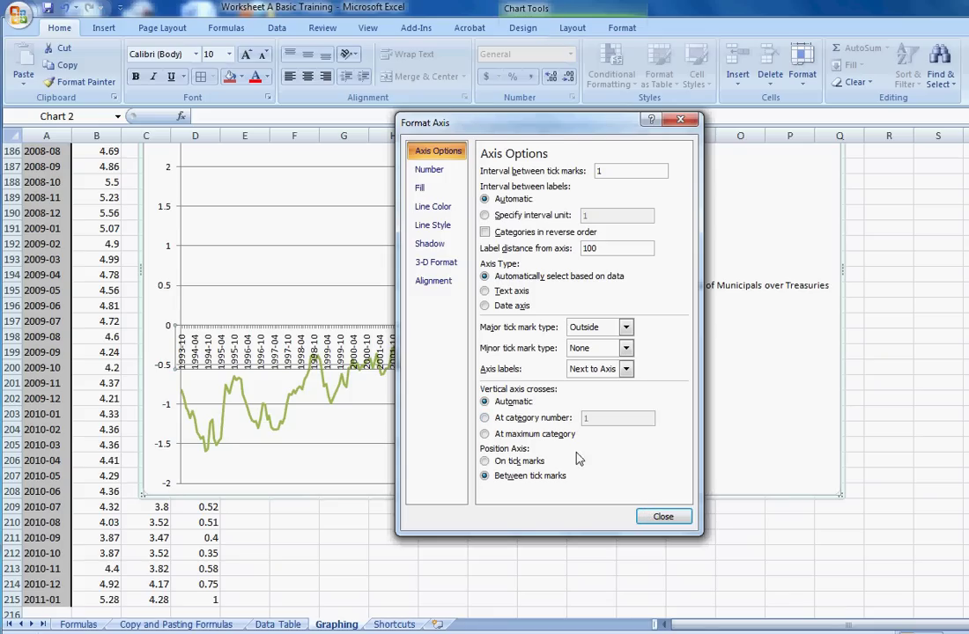
click(663, 517)
right_click(165, 210)
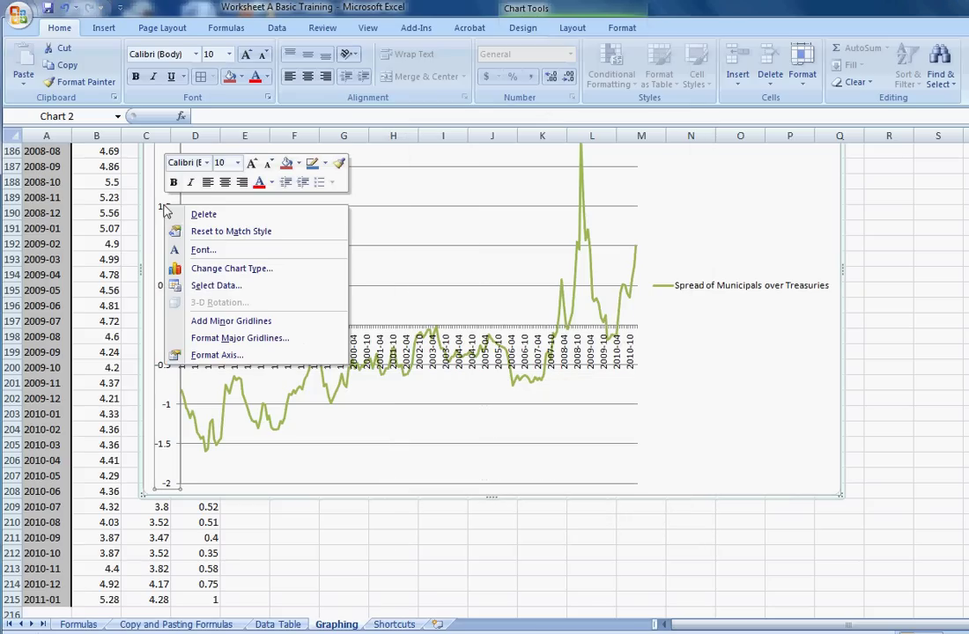
click(240, 356)
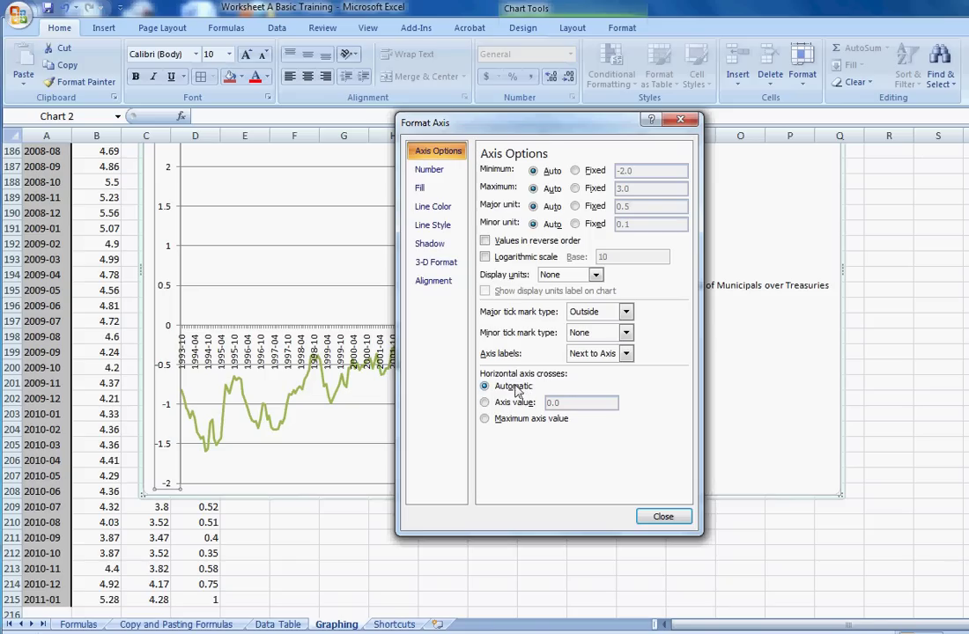
click(484, 402)
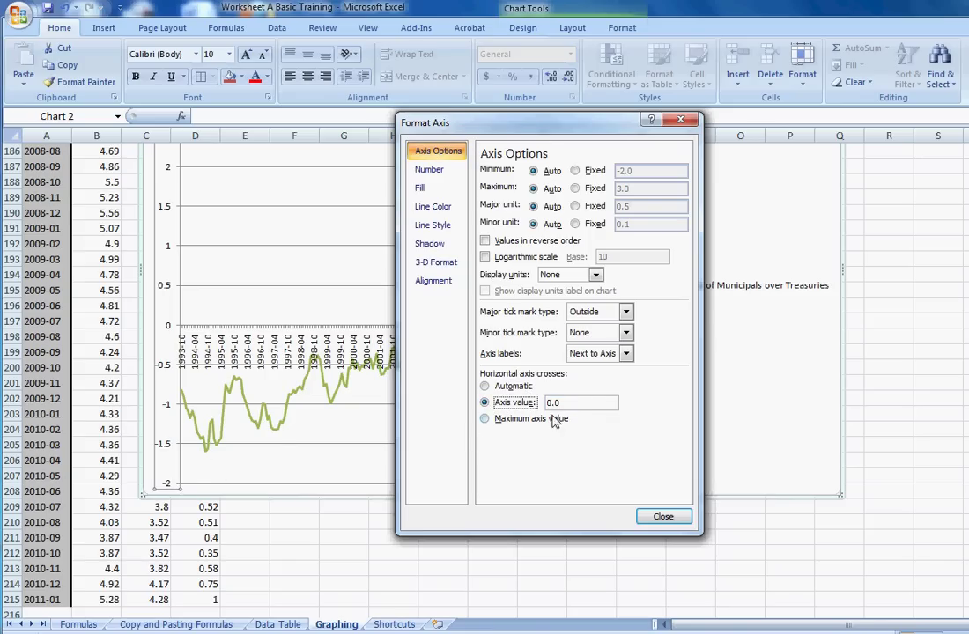
click(574, 403)
text(-2)
click(669, 516)
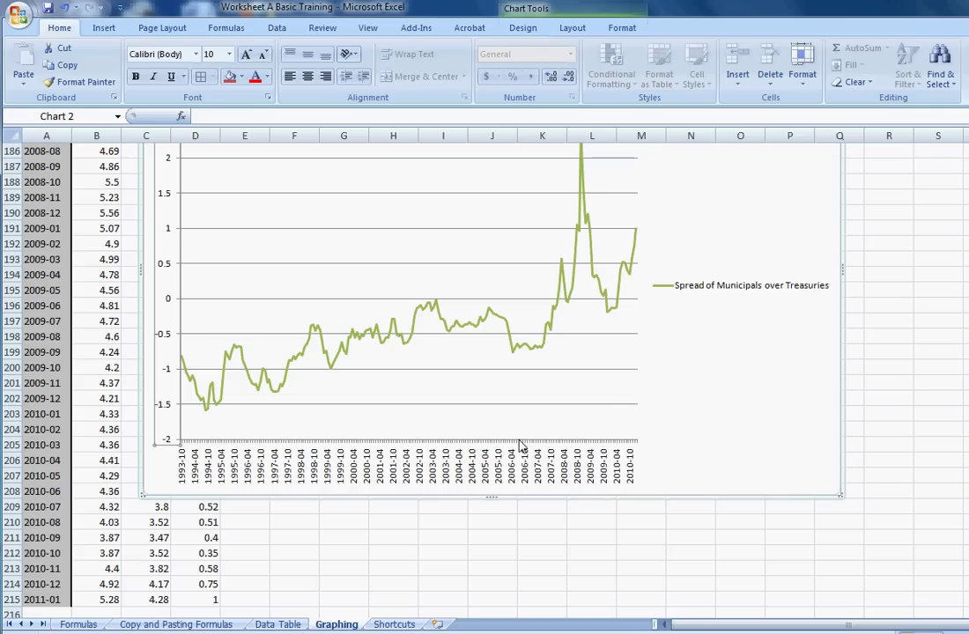
- Select the whole spread chart and paste the clipboard into it
scroll(756, 381, up, 1)
scroll(756, 382, up, 2)
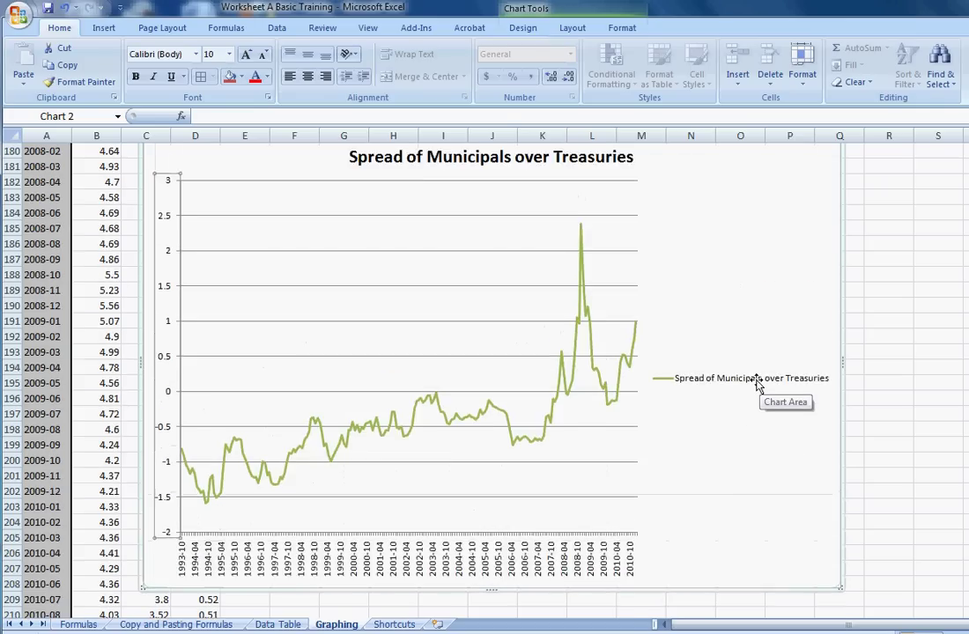
scroll(756, 382, down, 3)
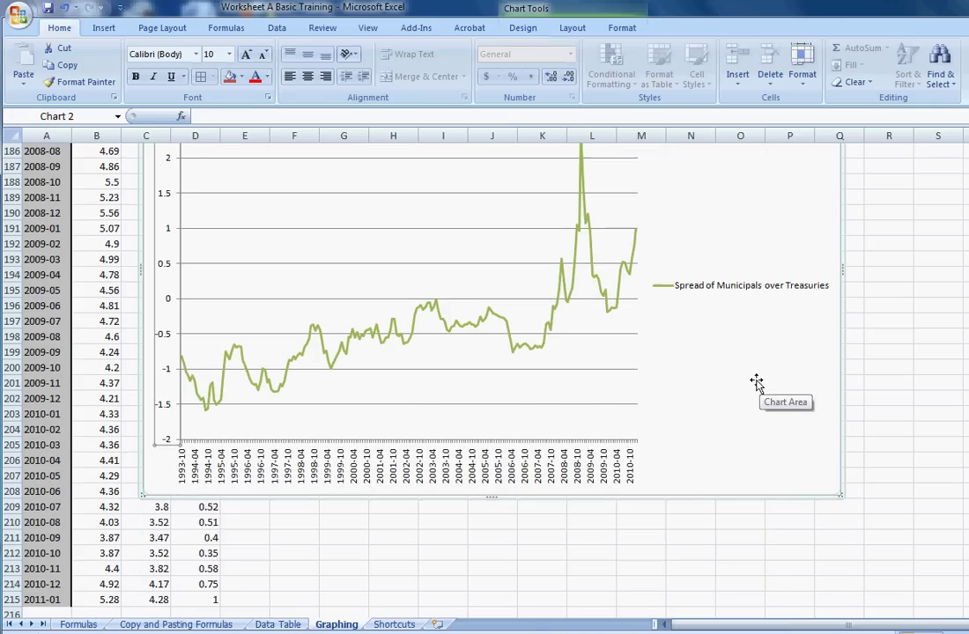
click(738, 496)
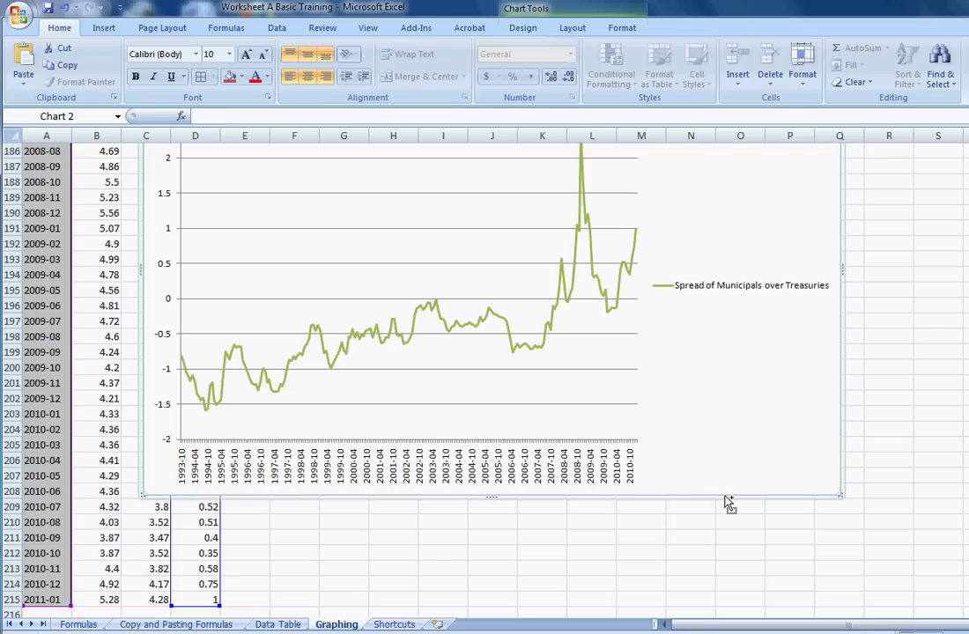
right_click(727, 501)
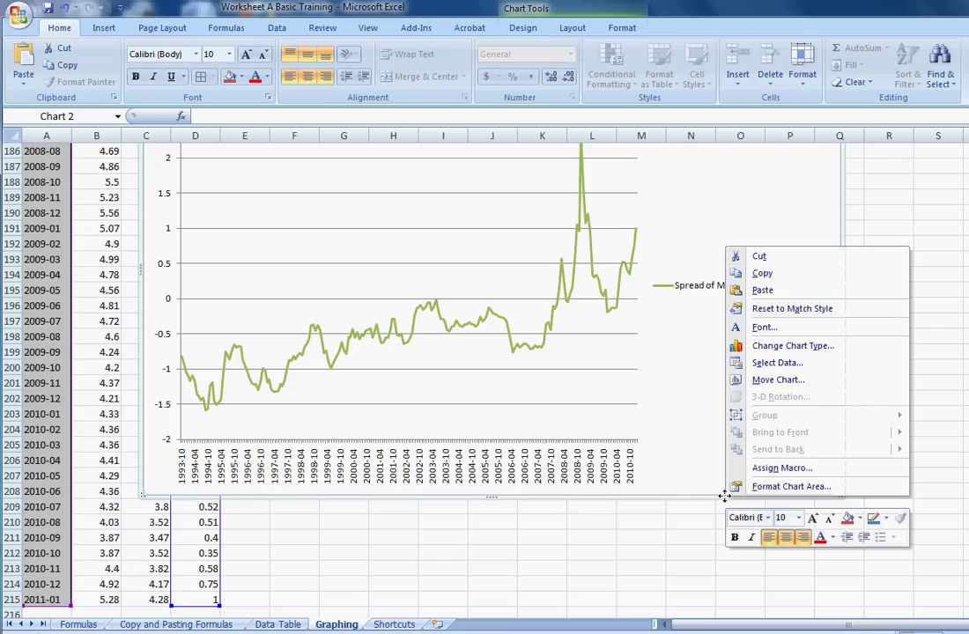
click(779, 298)
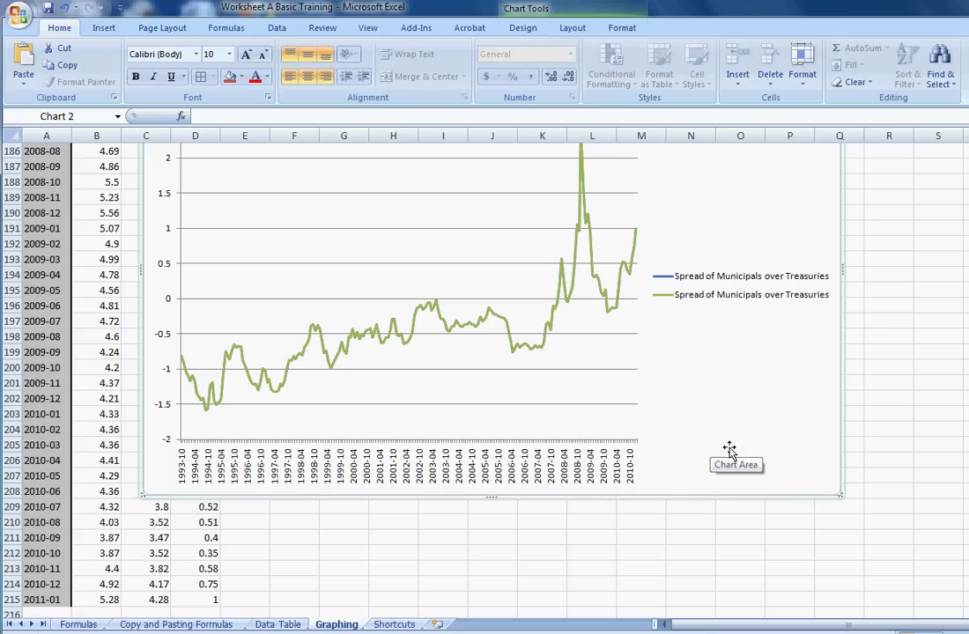
- Copy the spread chart to the clipboard and bring up the Start menu
right_click(718, 498)
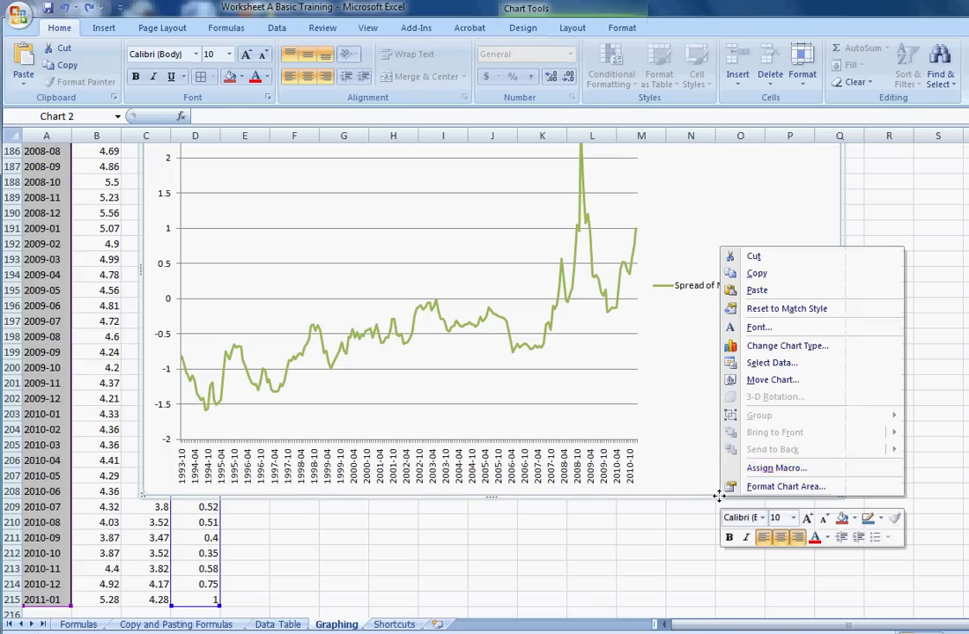
click(777, 275)
key(super)
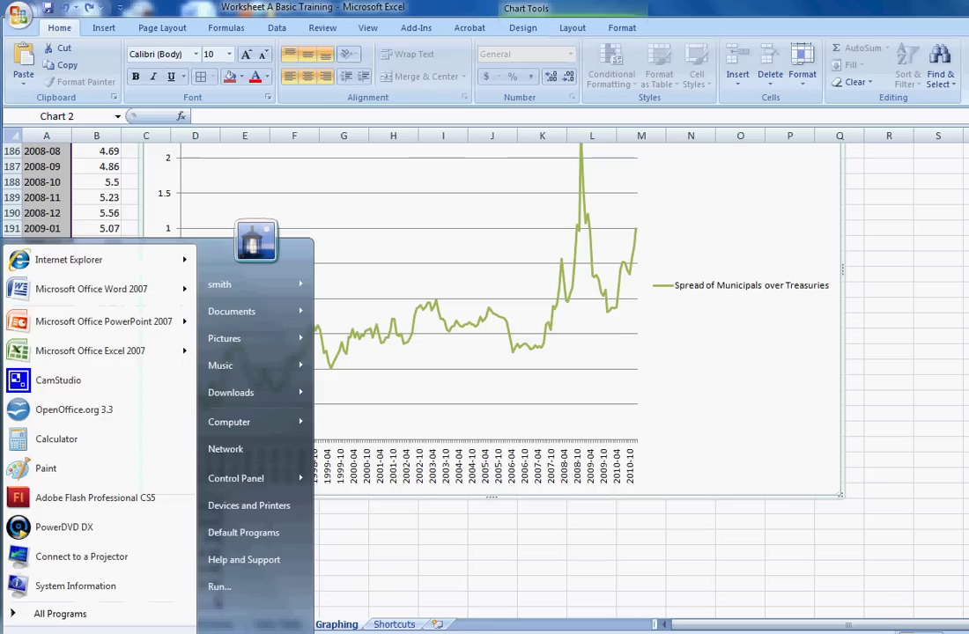
- Start Word 2007 maximized and Paste Special the chart as Picture (JPEG)
click(115, 280)
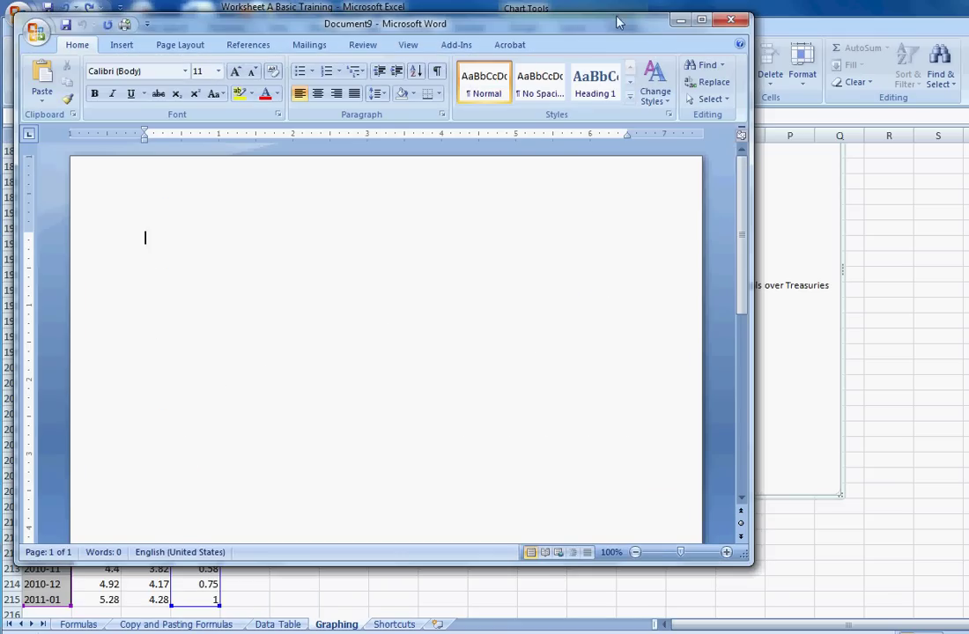
double_click(583, 18)
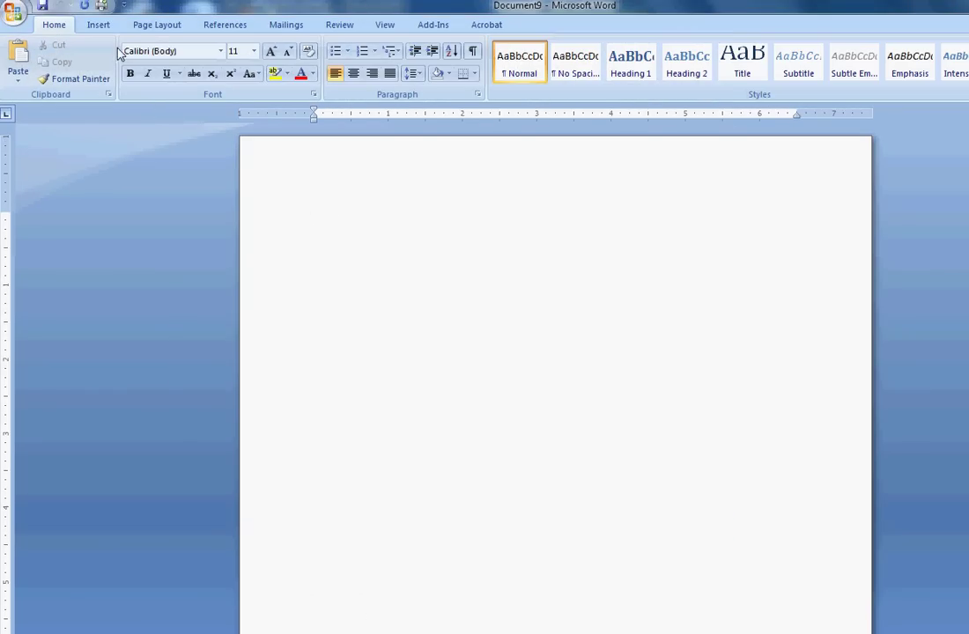
click(19, 81)
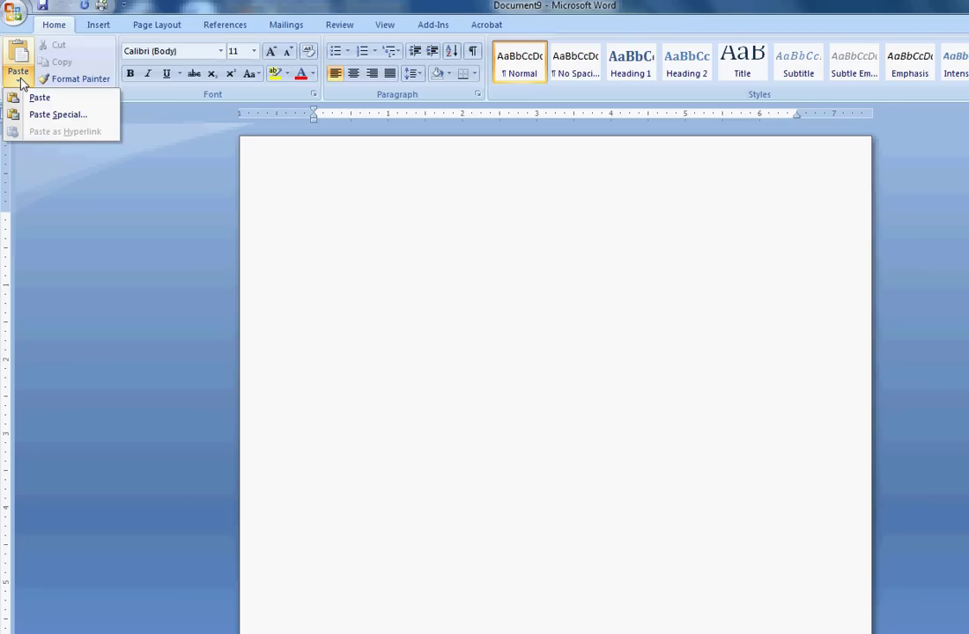
click(60, 119)
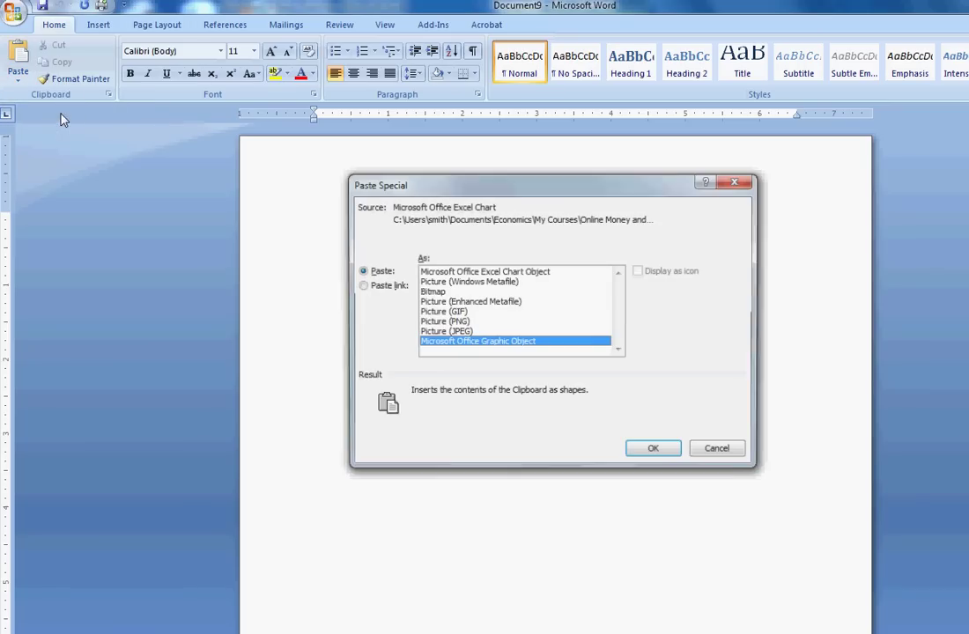
click(463, 333)
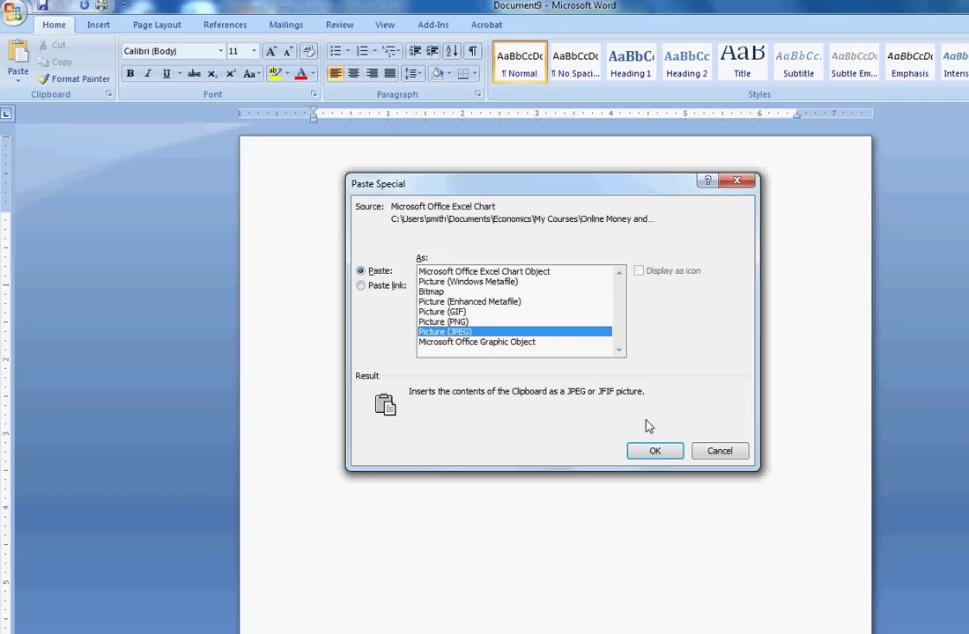
click(655, 451)
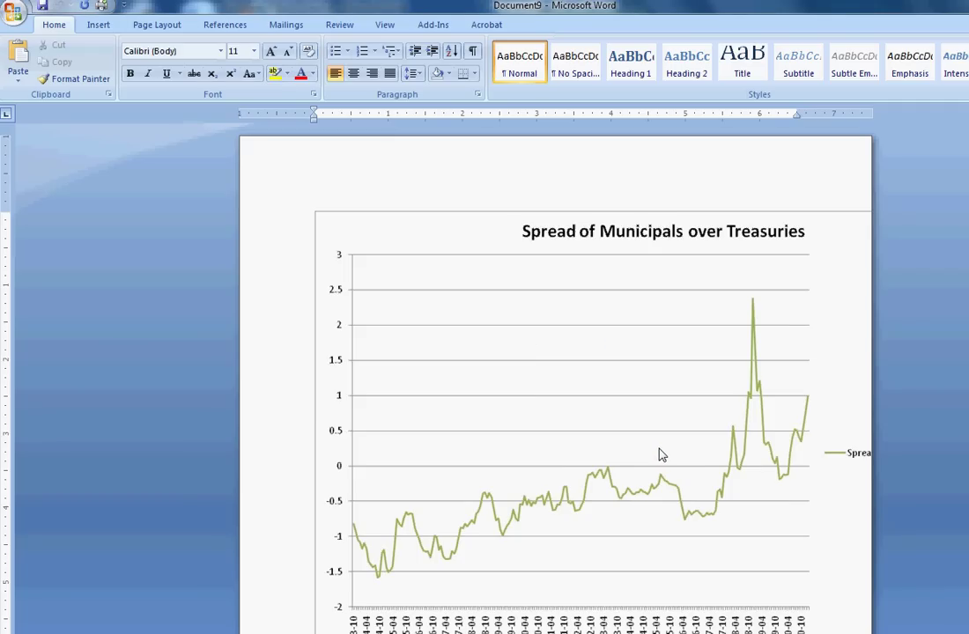
- Drag a corner of the pasted spread chart picture inward until the chart and legend fit the page
click(533, 363)
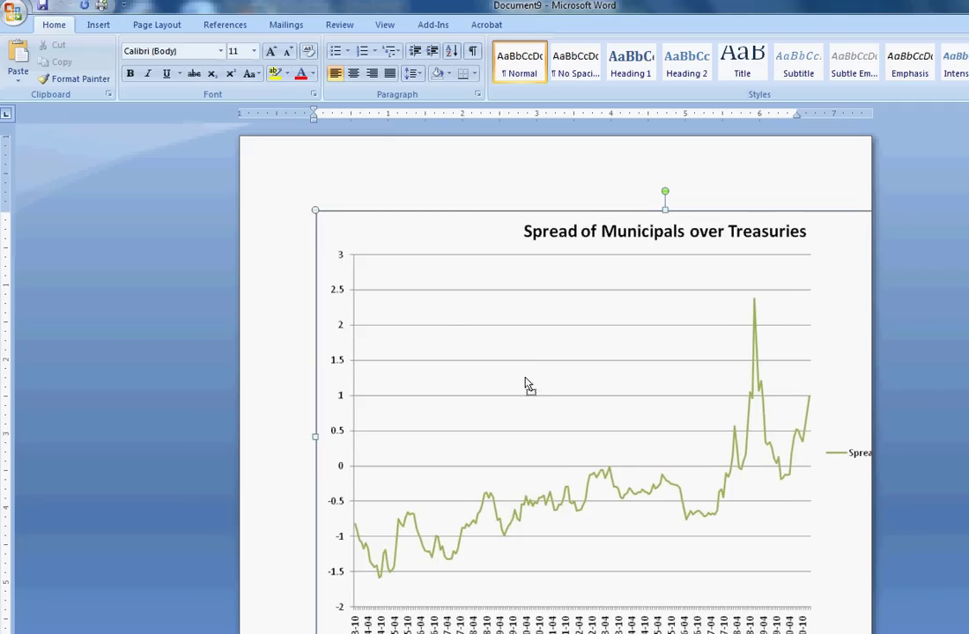
scroll(317, 251, down, 3)
click(342, 391)
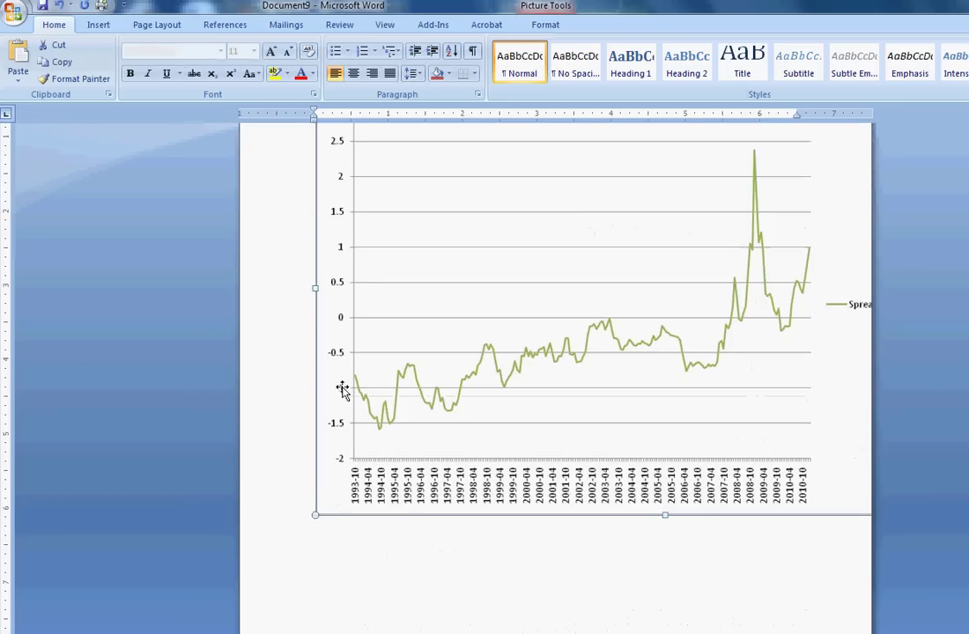
drag(315, 514, 726, 257)
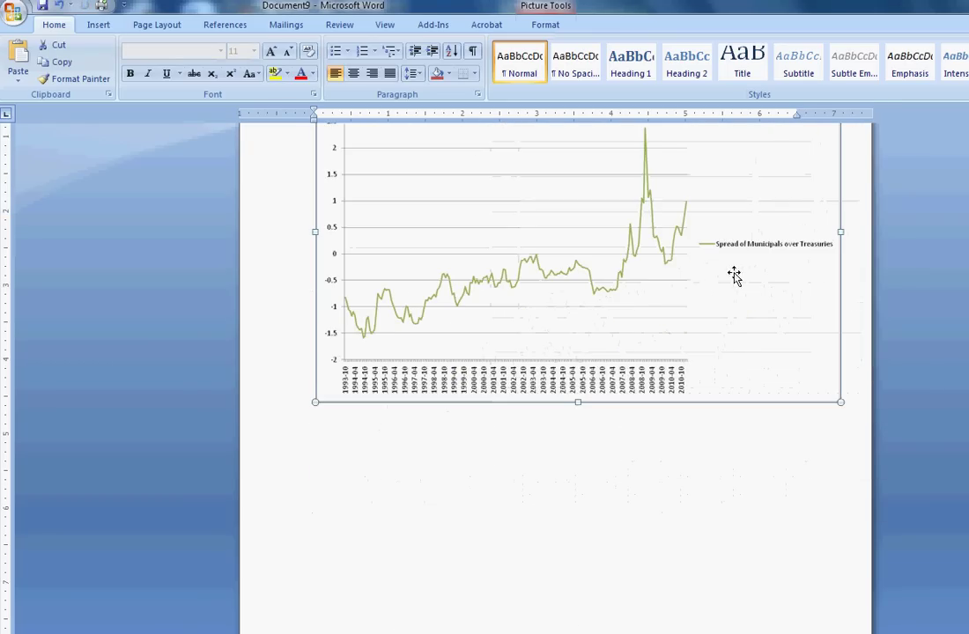
scroll(739, 249, up, 3)
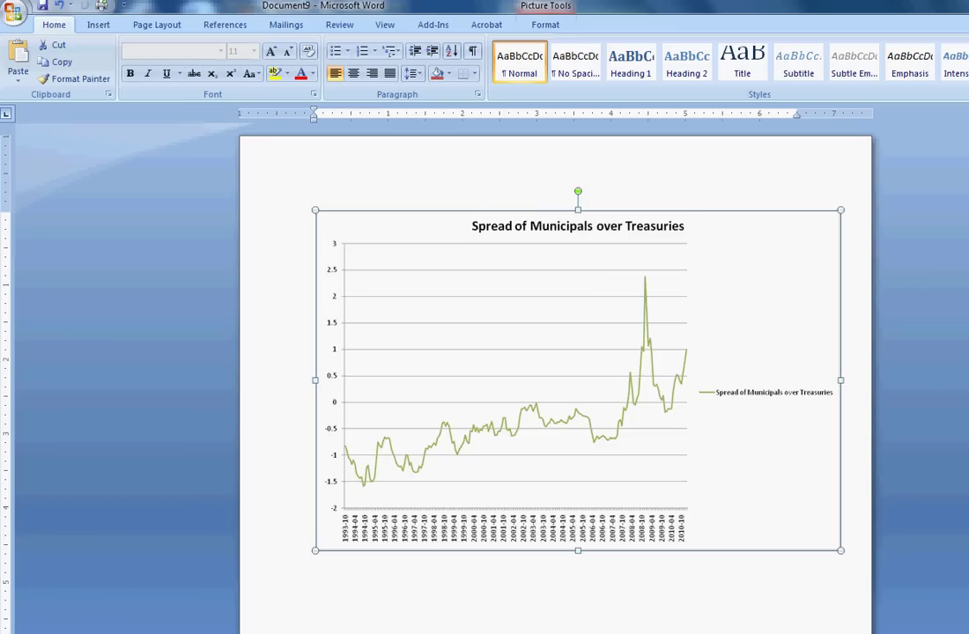
- Switch to the Excel workbook and scroll the Graphing sheet up to its data headers
click(844, 599)
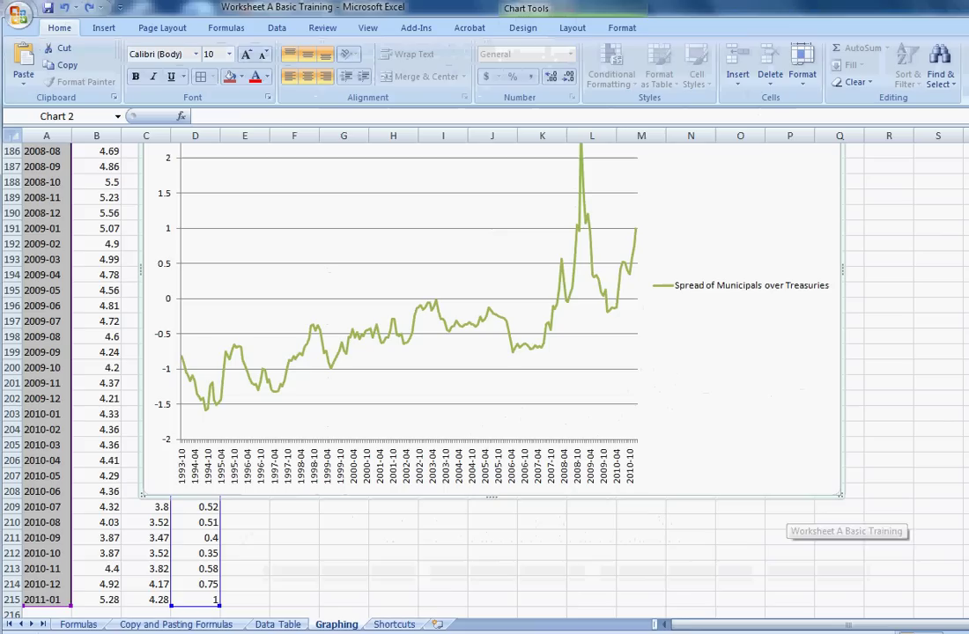
scroll(578, 604, up, 20)
scroll(485, 374, up, 20)
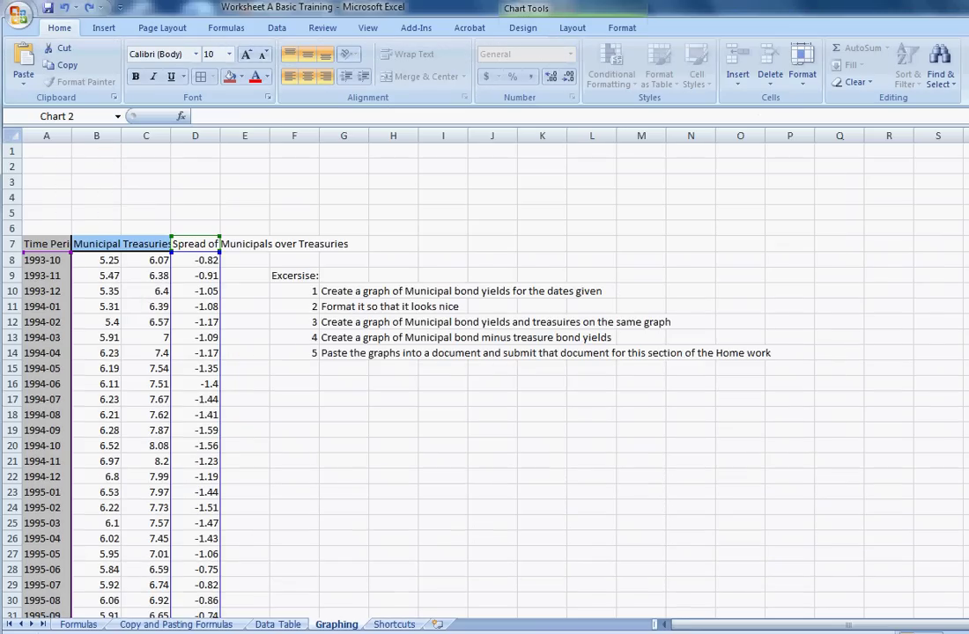